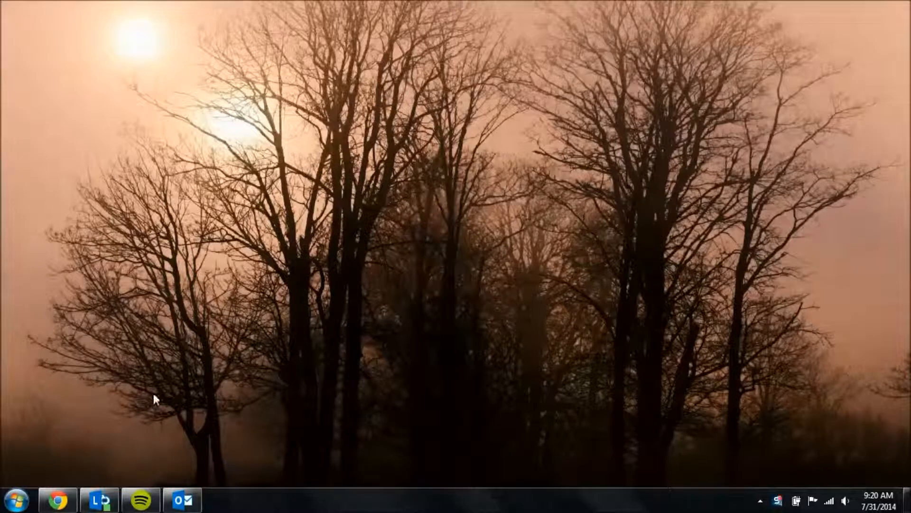
# Launch Remote Desktop Connection from a Start search for 'remote'.
pyautogui.click(14, 502)
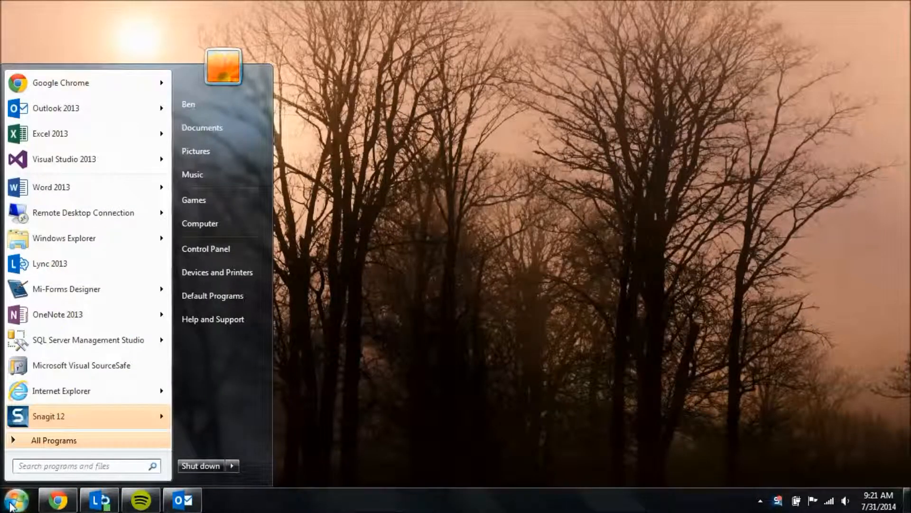
pyautogui.write('remote')
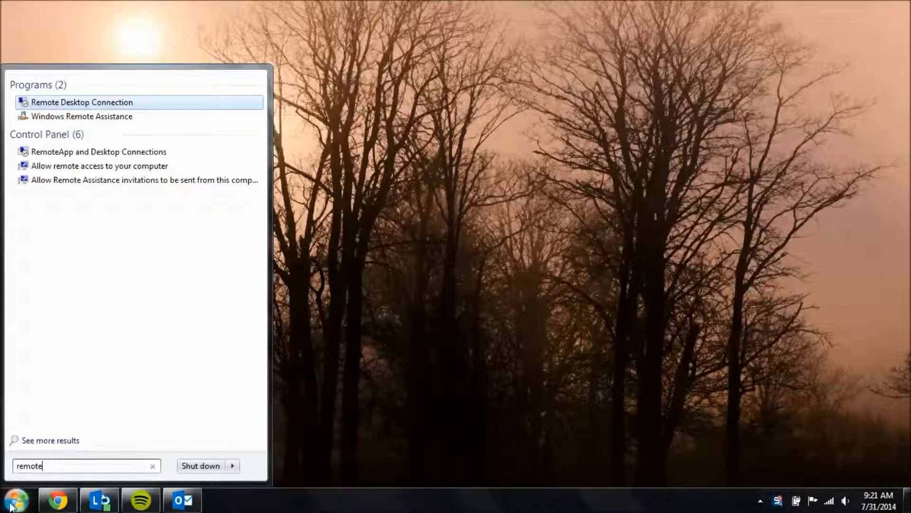
pyautogui.press('Return')
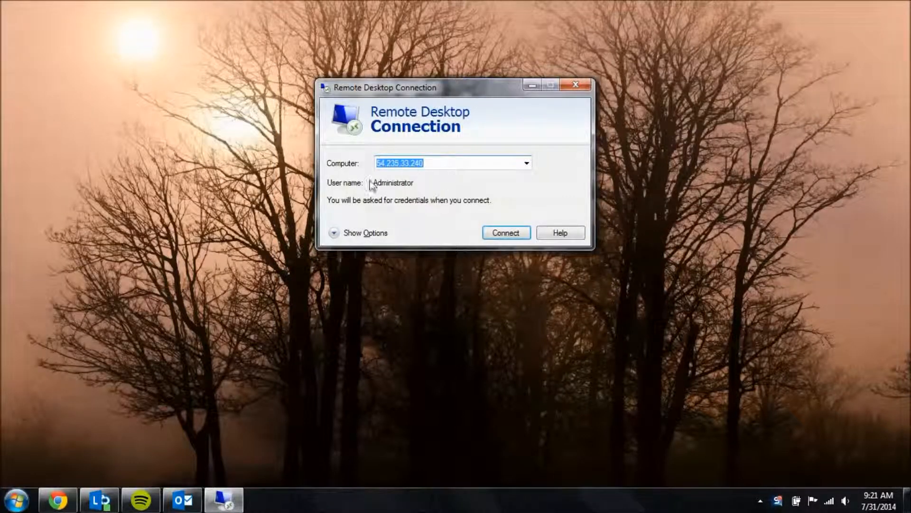
# Connect to 54.235.33.240 as Administrator, entering the account password.
pyautogui.click(515, 234)
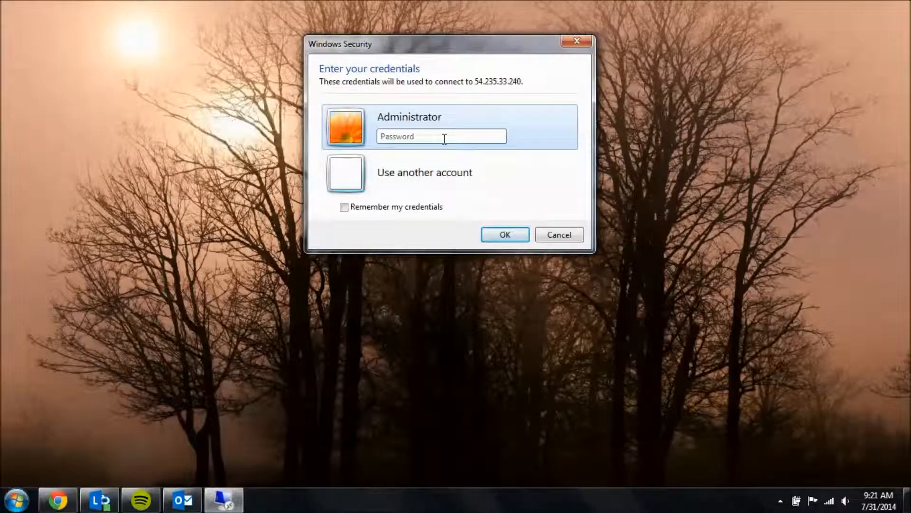
pyautogui.hotkey('ctrl', 'v')
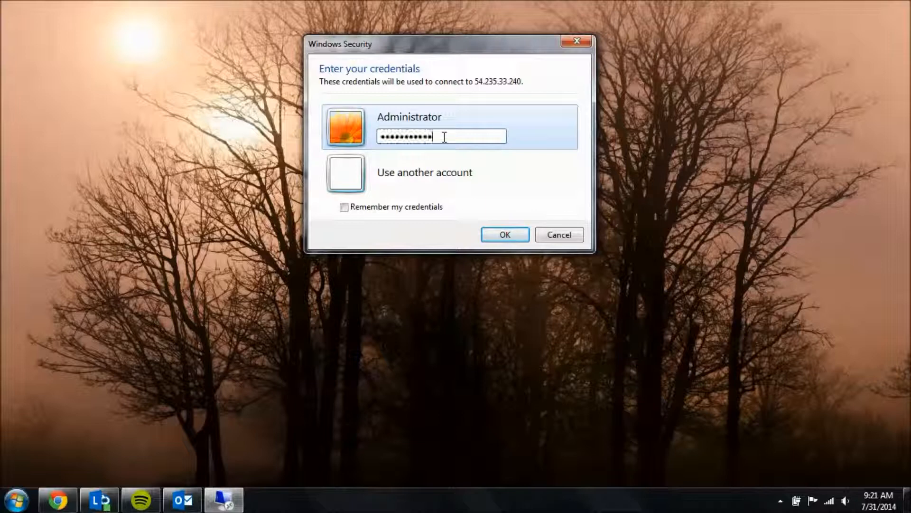
pyautogui.click(507, 233)
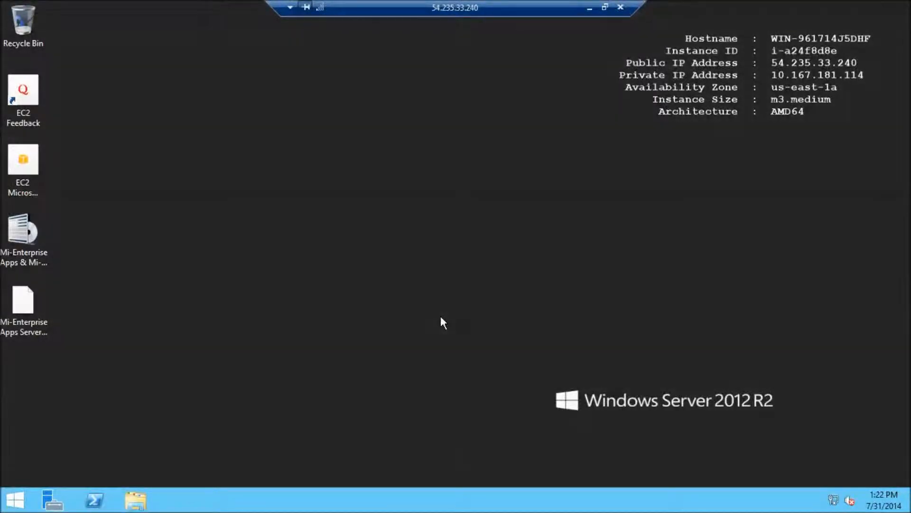
# Switch to the remote server's desktop and launch Server Manager from the taskbar.
pyautogui.click(24, 501)
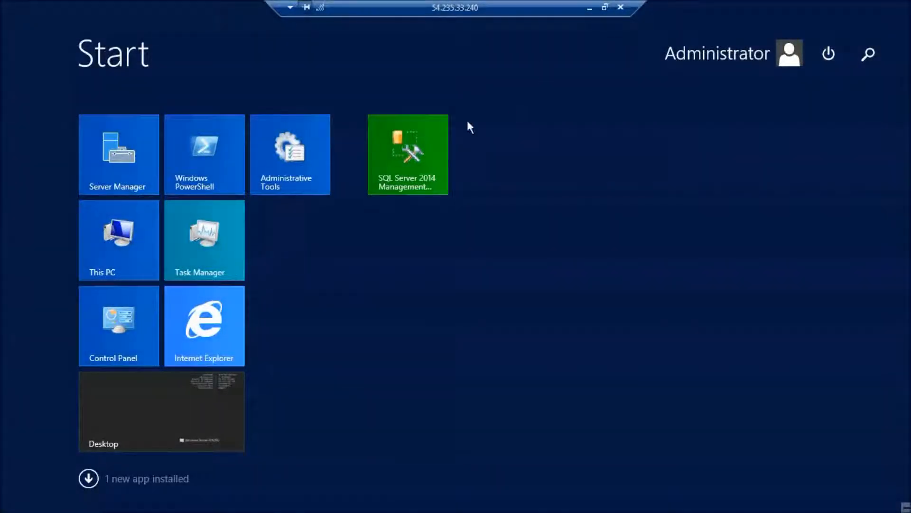
pyautogui.click(178, 385)
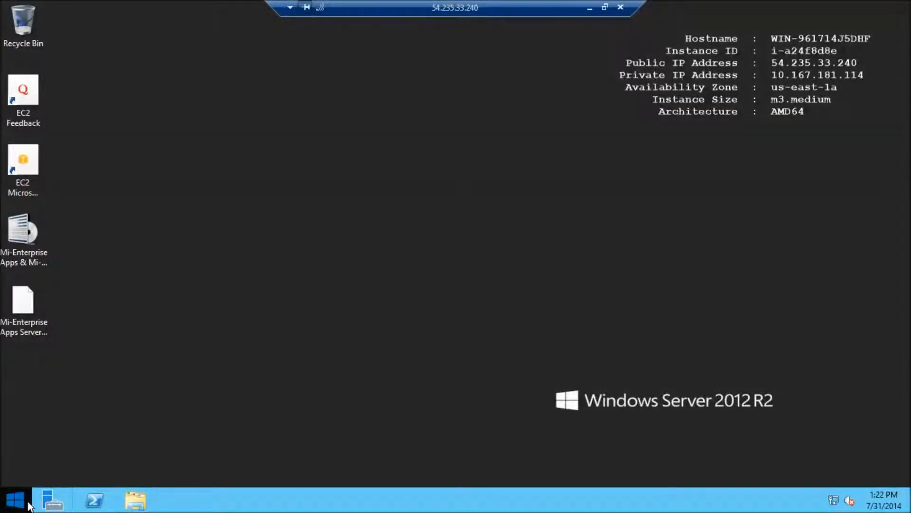
pyautogui.click(50, 504)
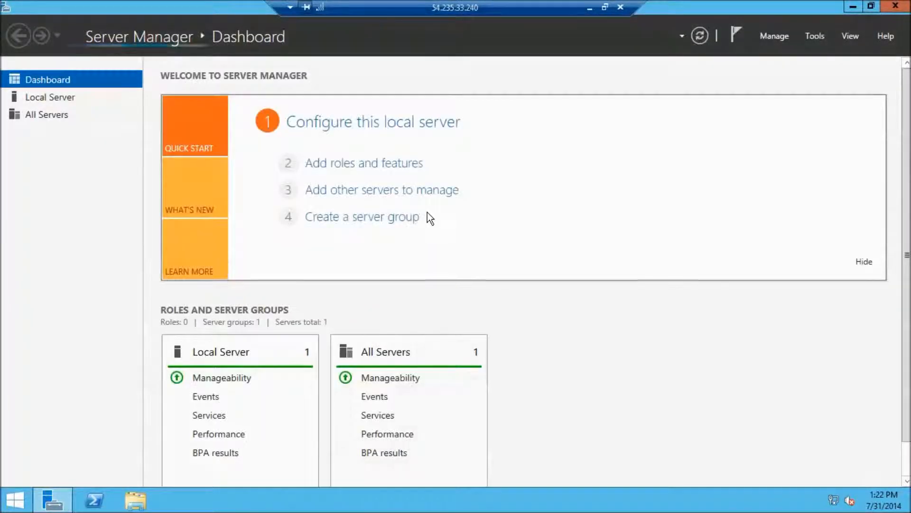
# Review the local server's properties, then launch Add Roles and Features from the Dashboard.
pyautogui.click(364, 124)
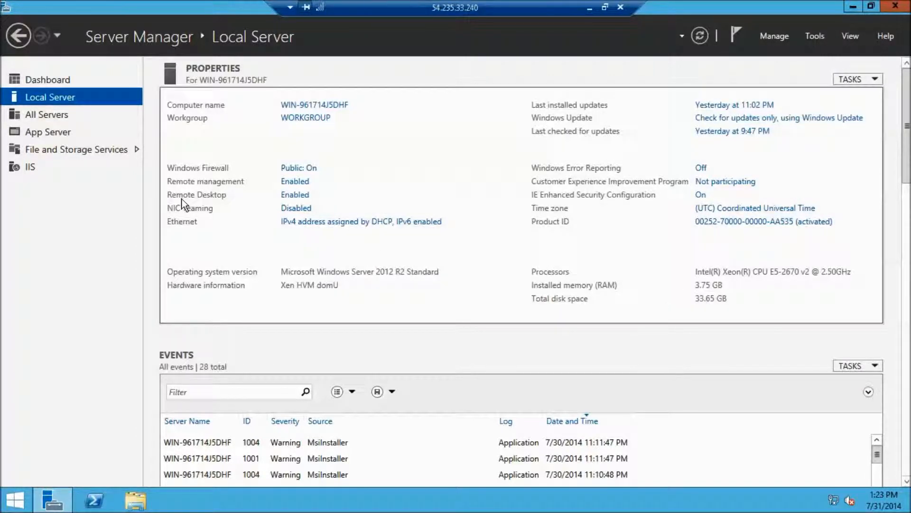
pyautogui.click(52, 80)
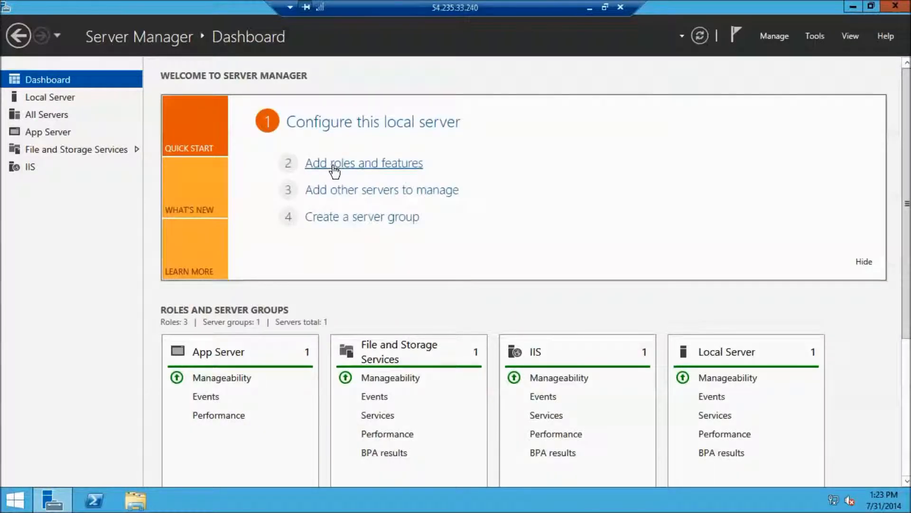
pyautogui.click(335, 164)
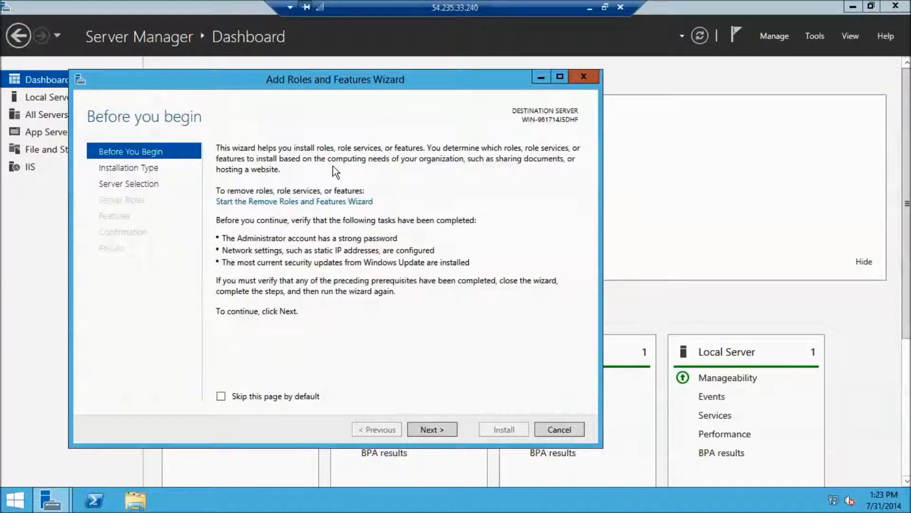
# Page through Installation Type, Server Selection and Server Roles to Features, then cancel the wizard.
pyautogui.click(423, 432)
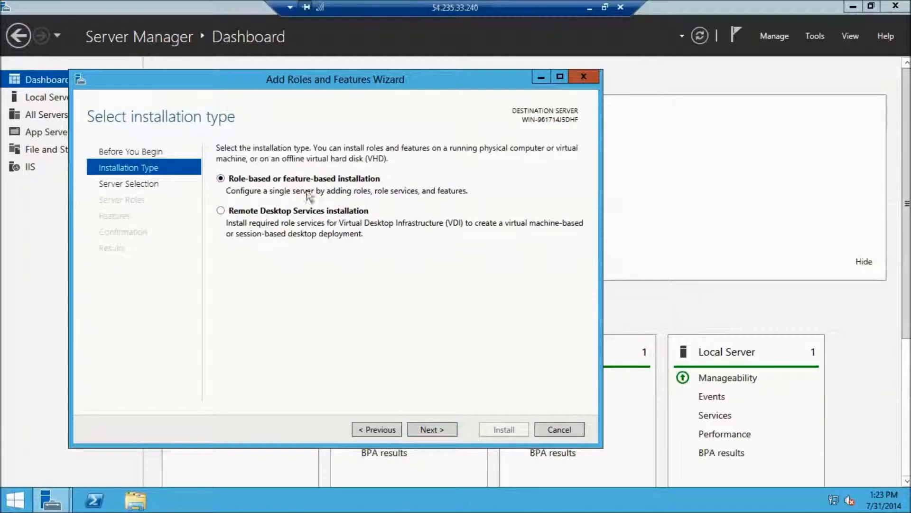
pyautogui.click(429, 426)
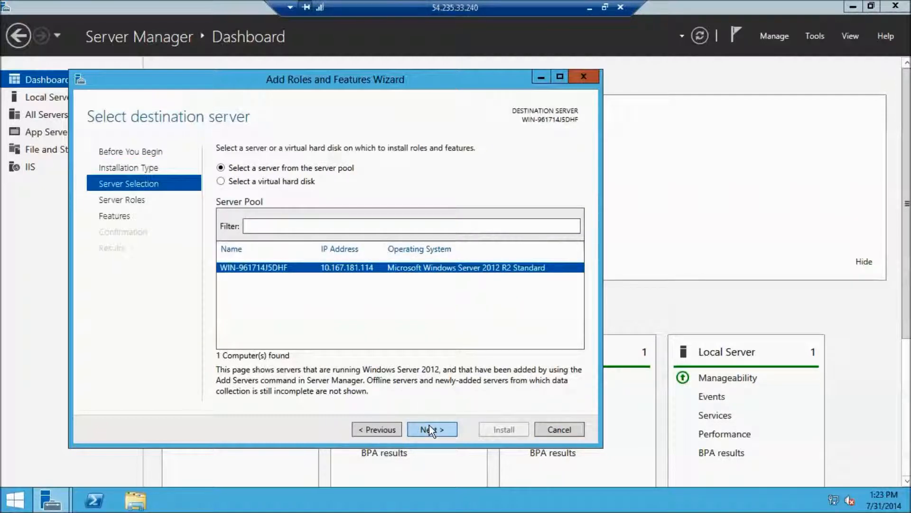
pyautogui.click(429, 424)
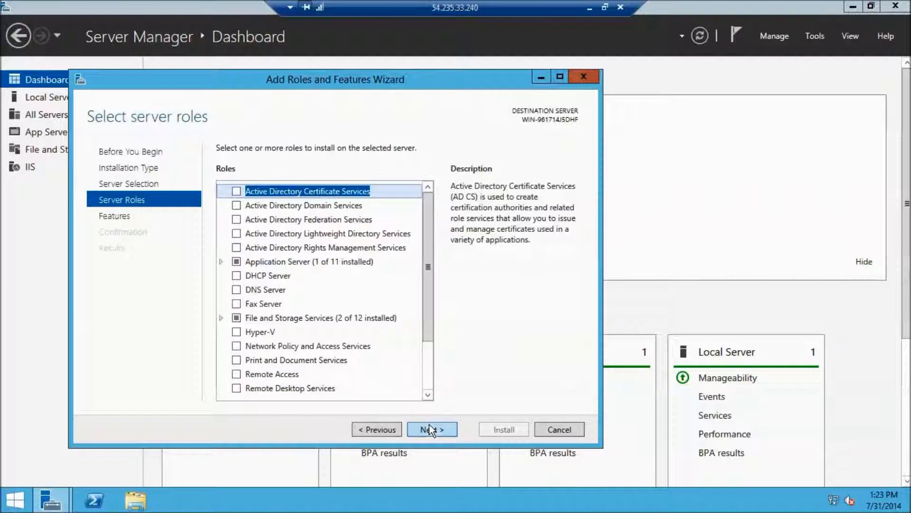
pyautogui.moveTo(427, 267); pyautogui.dragTo(423, 342)
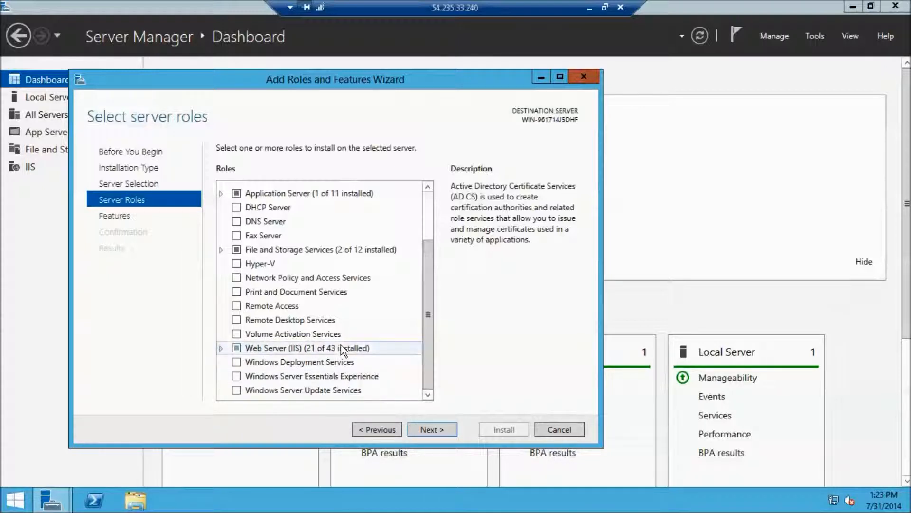
pyautogui.click(432, 430)
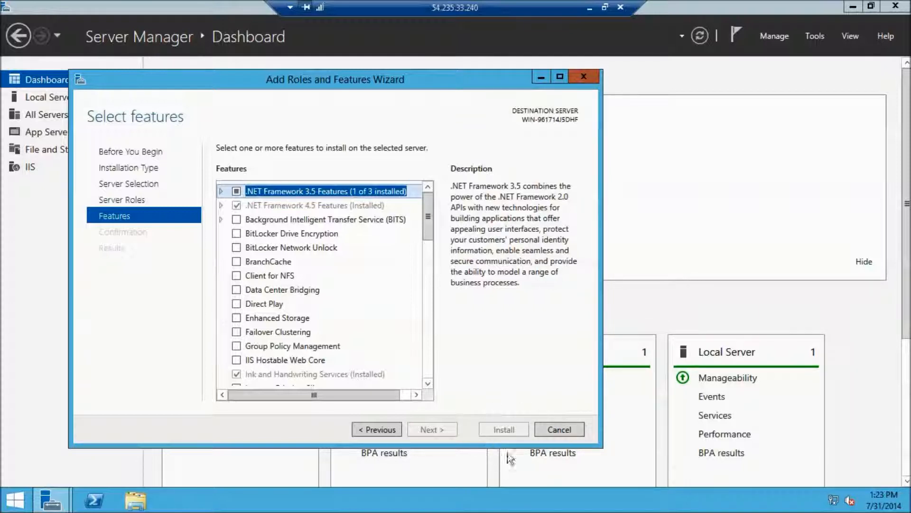
pyautogui.click(548, 429)
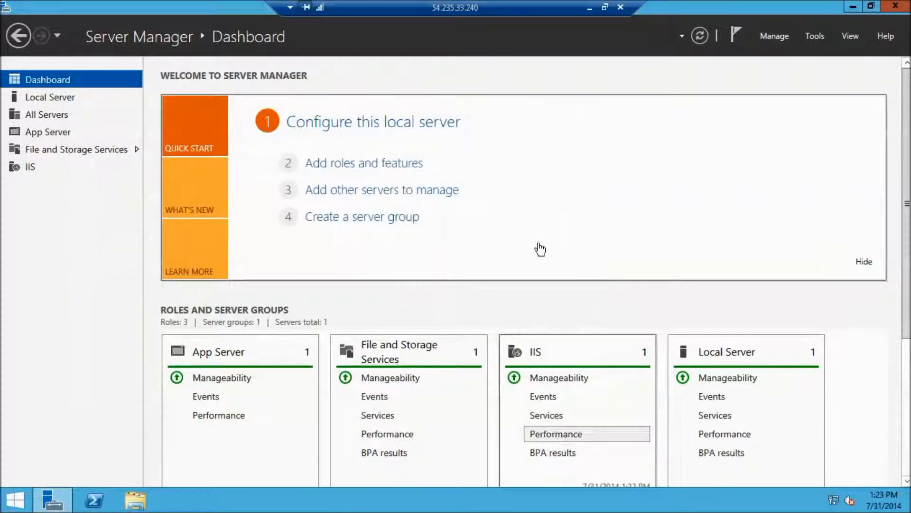
pyautogui.click(855, 7)
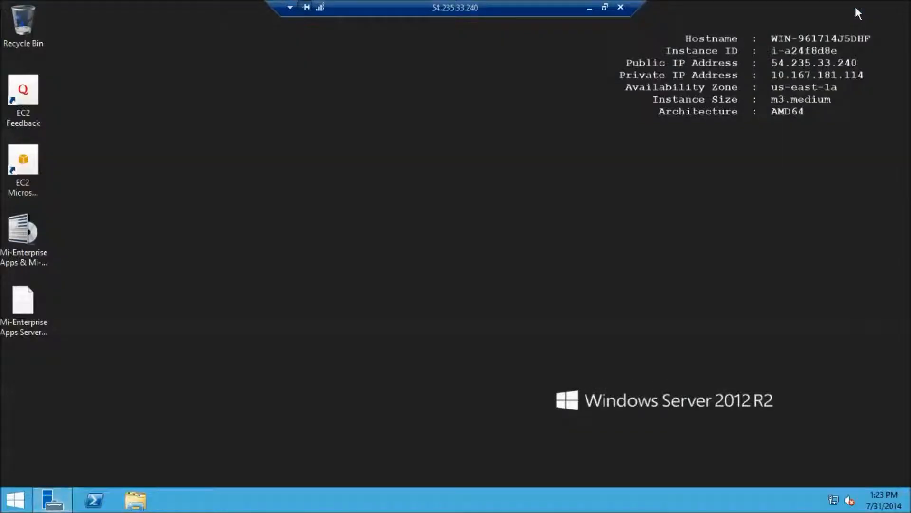
pyautogui.rightClick(53, 499)
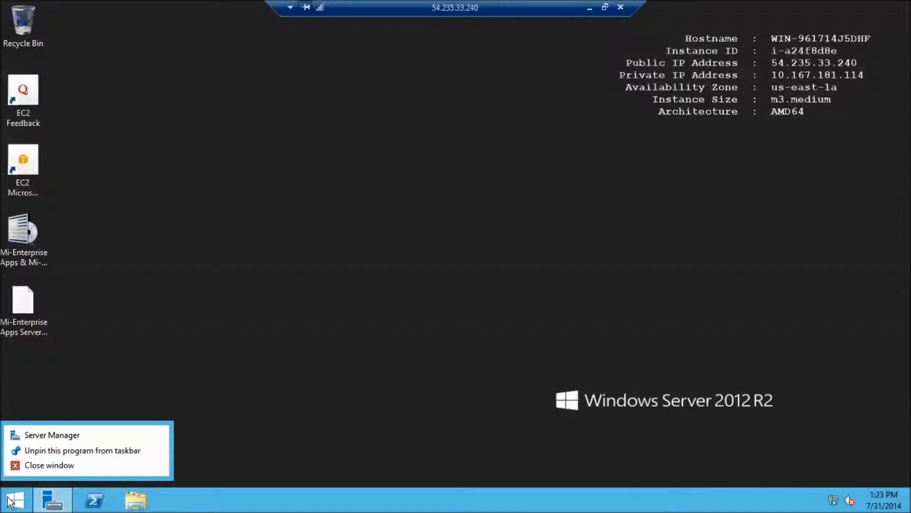
pyautogui.click(13, 502)
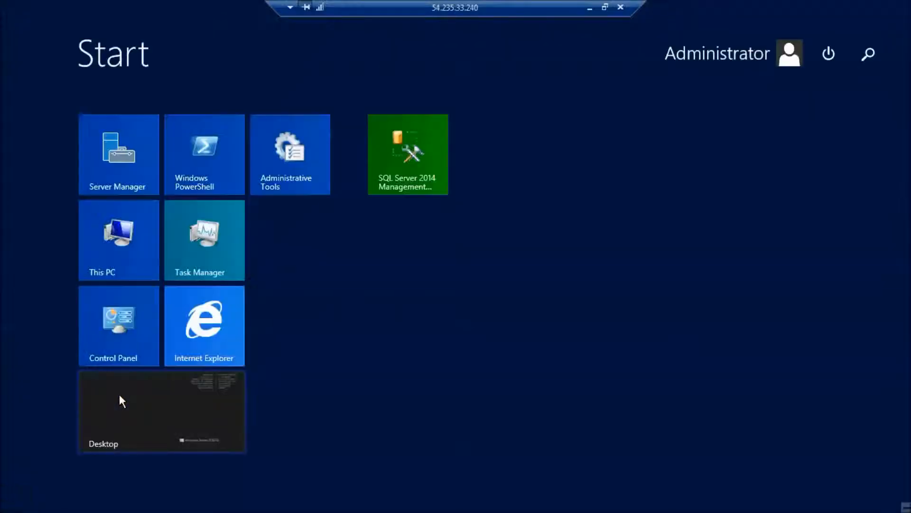
pyautogui.click(216, 318)
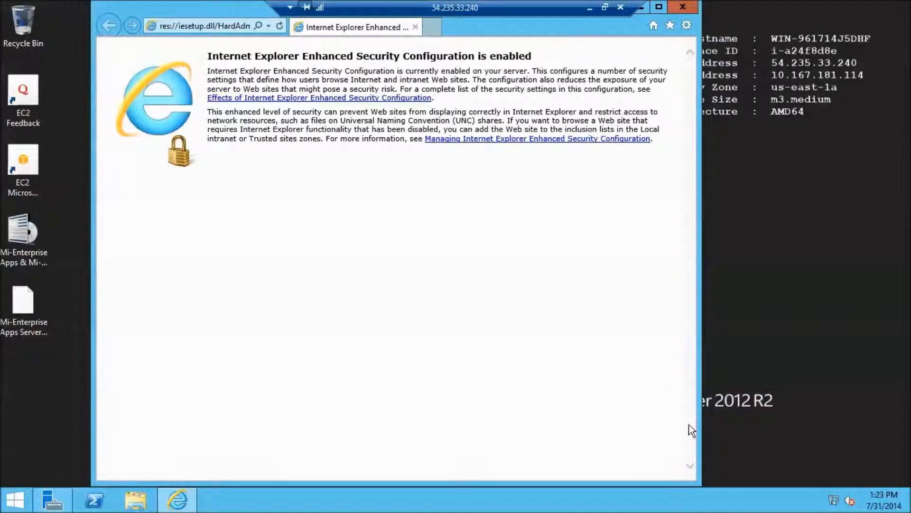
pyautogui.click(235, 28)
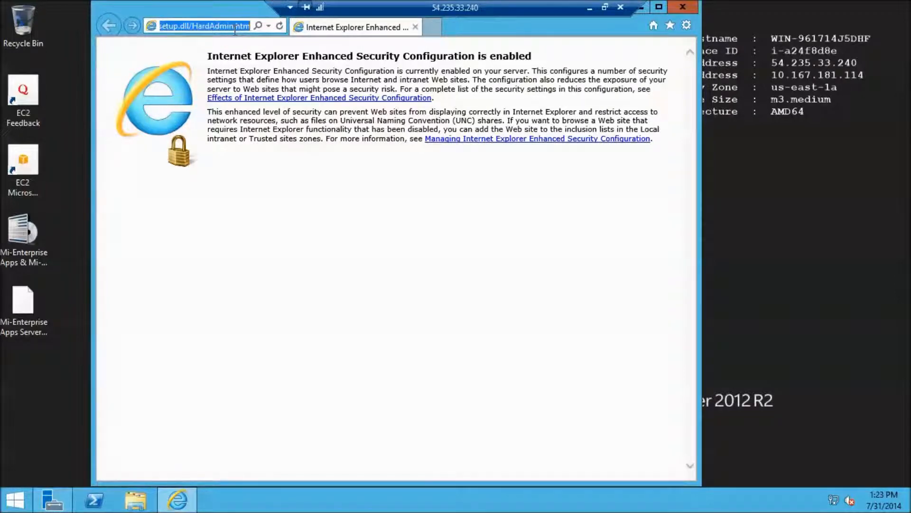
pyautogui.write('www.mi-corporation.com/')
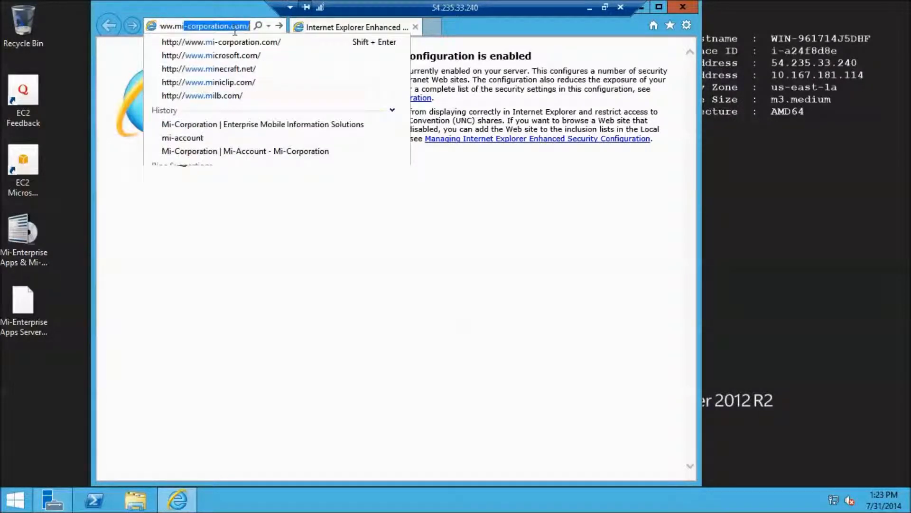
pyautogui.press('Return')
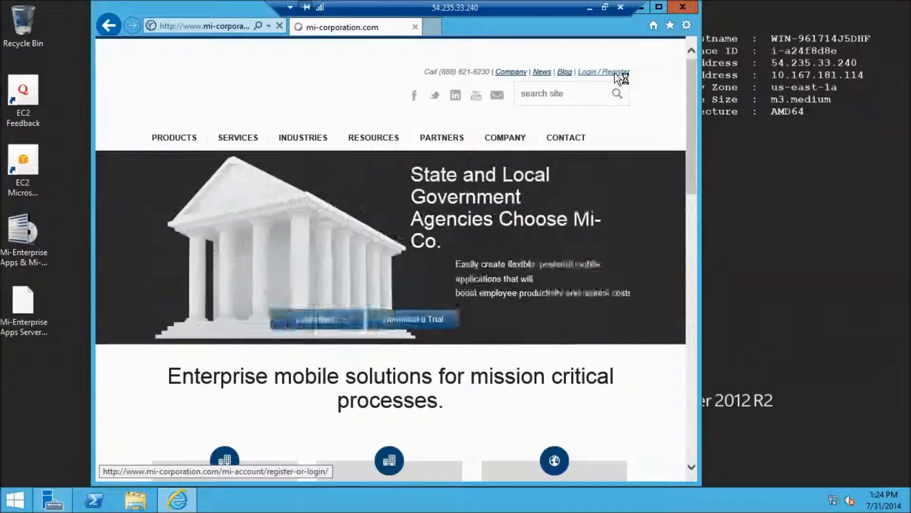
# Log in to the Mi-Account from the Login / Register page.
pyautogui.click(616, 73)
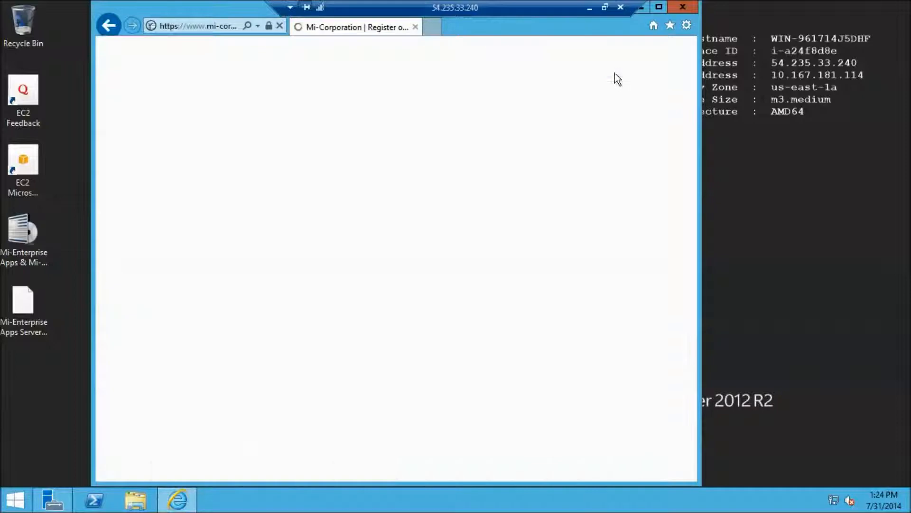
pyautogui.scroll(-15, 536, 204)
pyautogui.scroll(5, 570, 211)
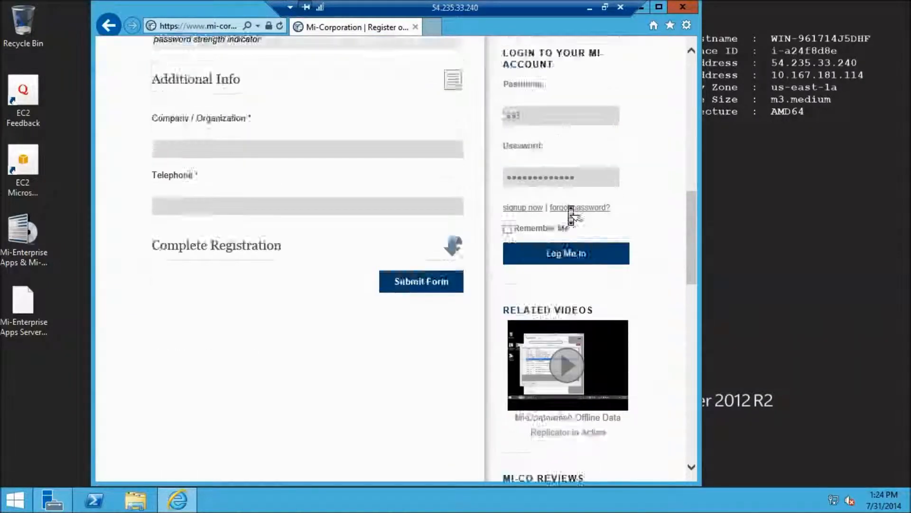
pyautogui.click(579, 333)
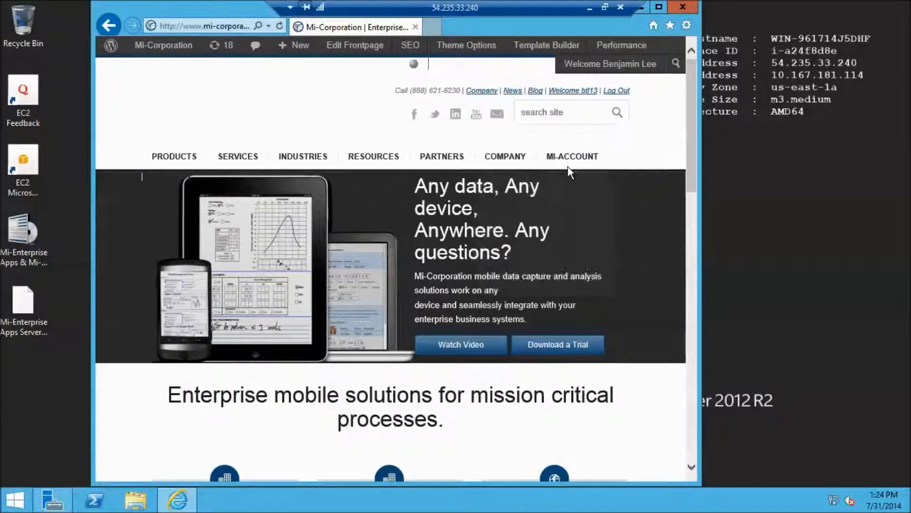
# Open My Software Downloads, review the Mi-Forms Server download page, then close Internet Explorer.
pyautogui.moveTo(571, 170)
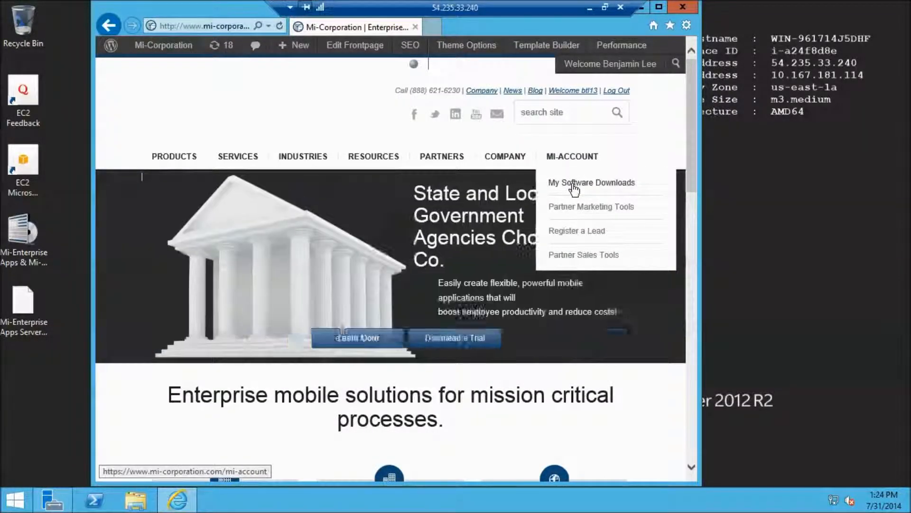
pyautogui.click(575, 189)
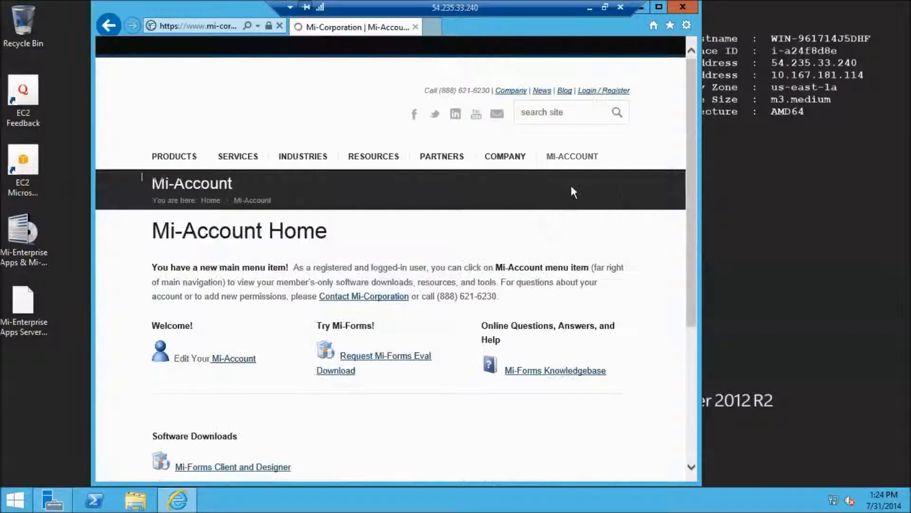
pyautogui.scroll(-4, 366, 254)
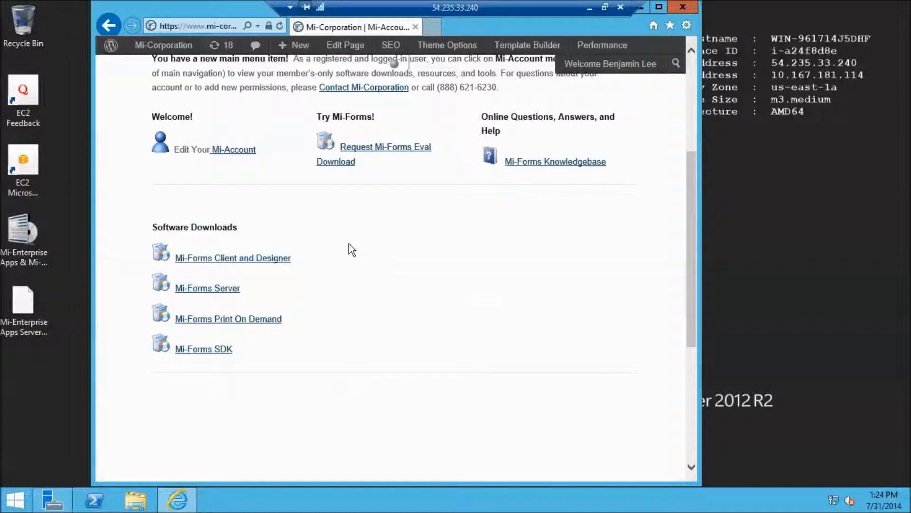
pyautogui.click(226, 289)
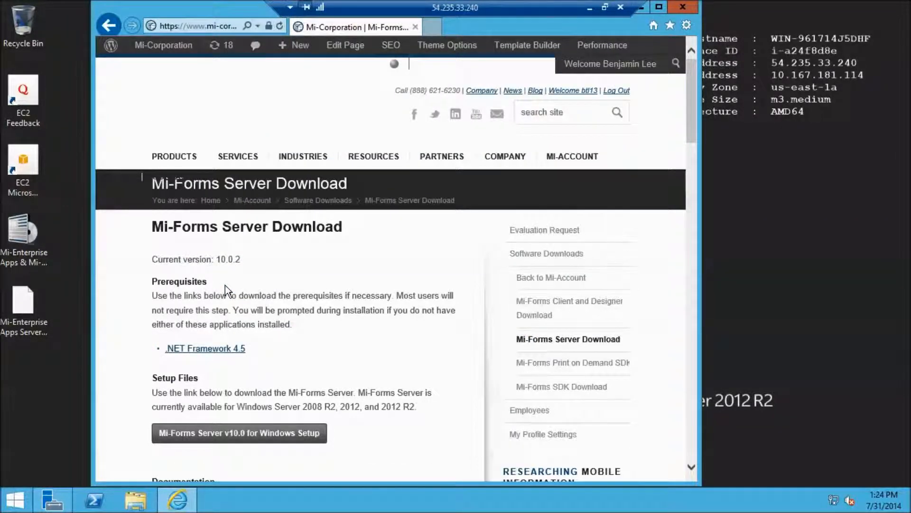
pyautogui.scroll(-3, 225, 285)
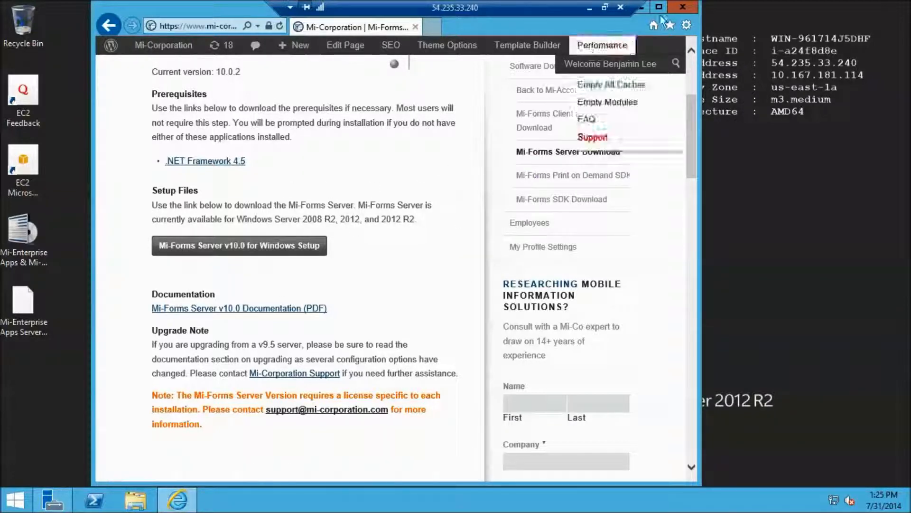
pyautogui.click(682, 7)
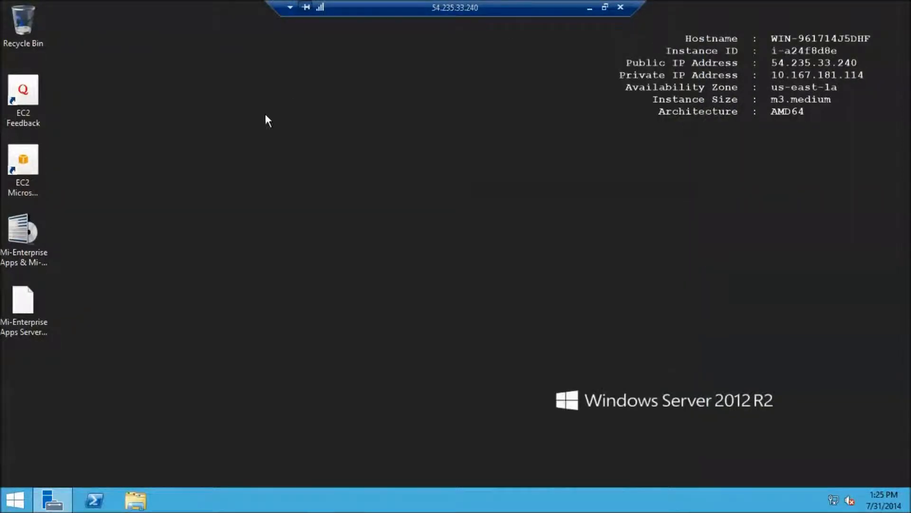
# Run the Mi-Enterprise Apps installer, accept the license, target Default Web Site and start installing.
pyautogui.doubleClick(26, 254)
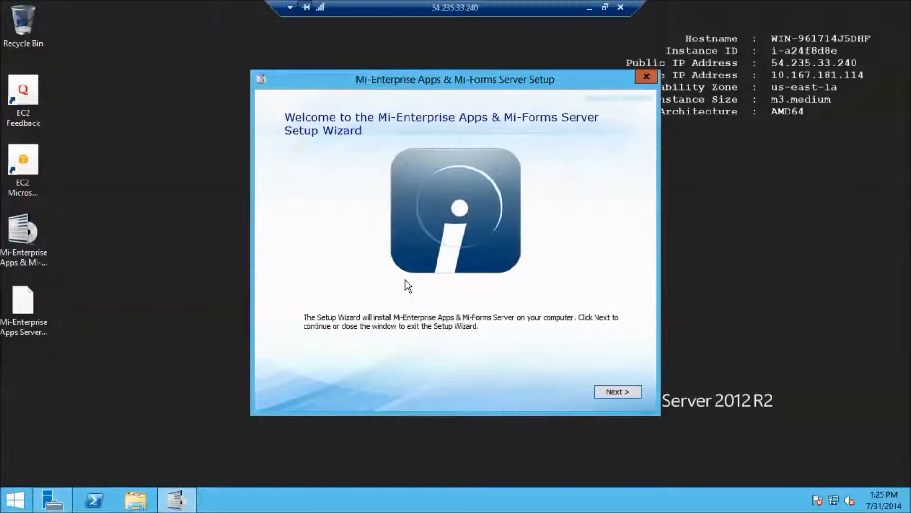
pyautogui.click(616, 394)
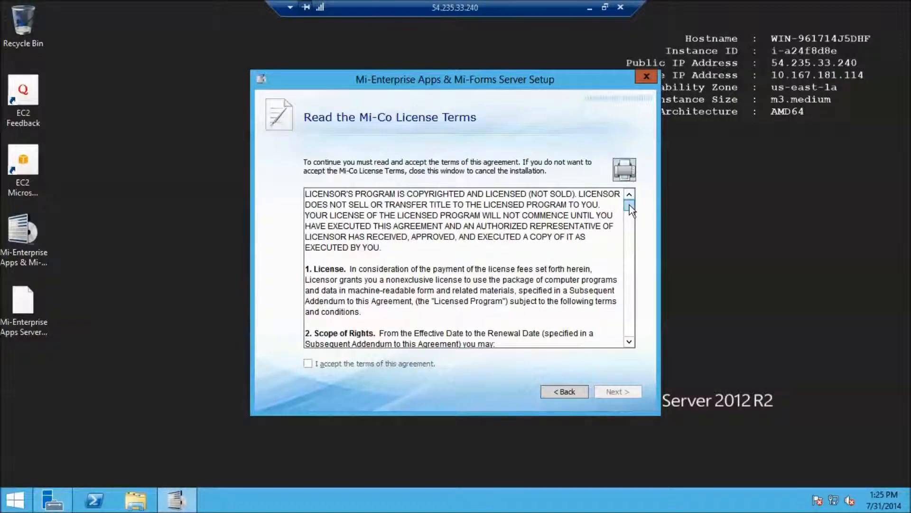
pyautogui.moveTo(629, 204); pyautogui.dragTo(618, 346)
pyautogui.click(310, 365)
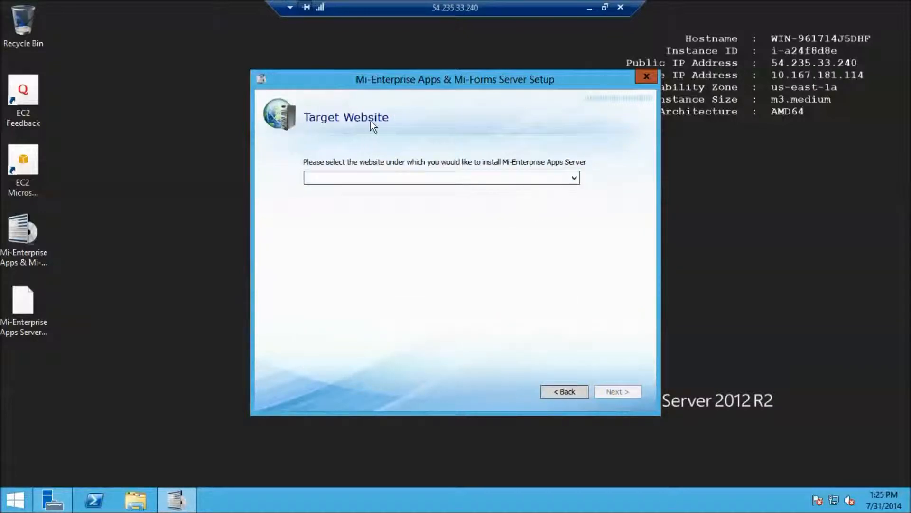
pyautogui.click(554, 177)
pyautogui.click(534, 190)
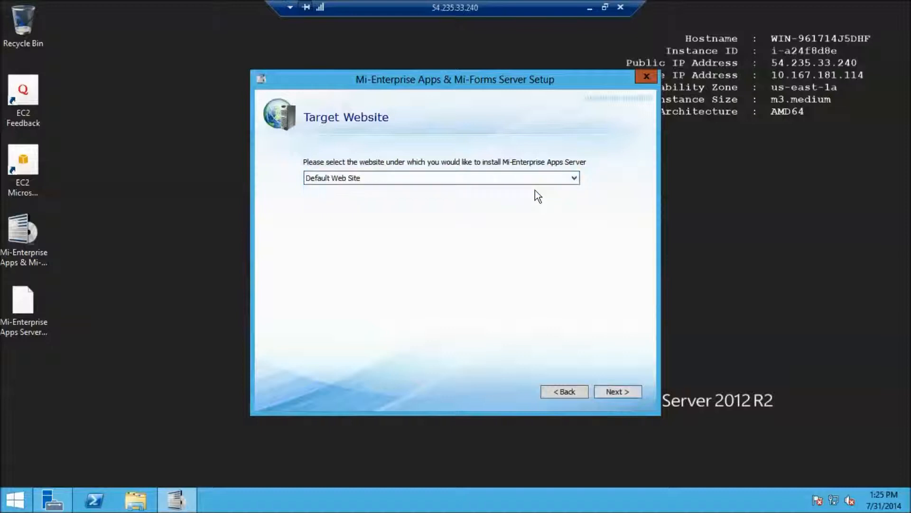
pyautogui.click(626, 392)
pyautogui.click(626, 390)
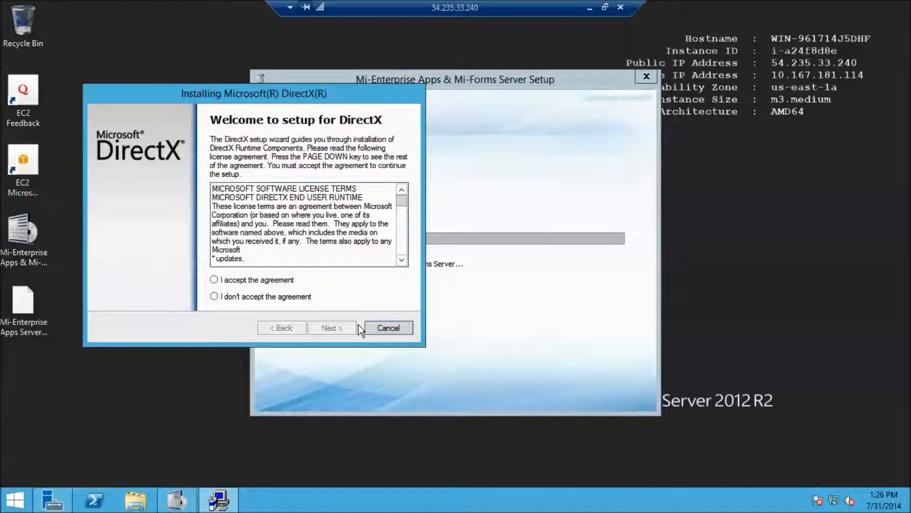
# Accept the DirectX agreement and install the DirectX runtime components through to Finish.
pyautogui.click(213, 279)
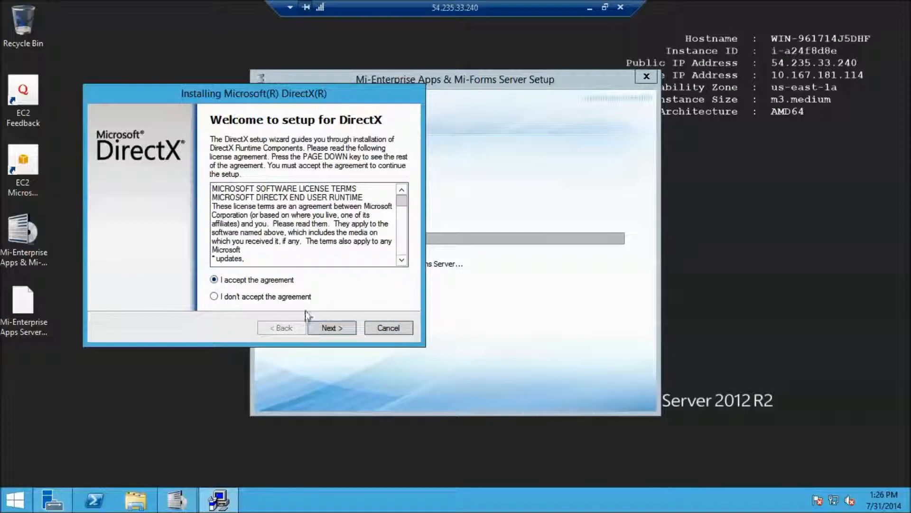
pyautogui.click(330, 327)
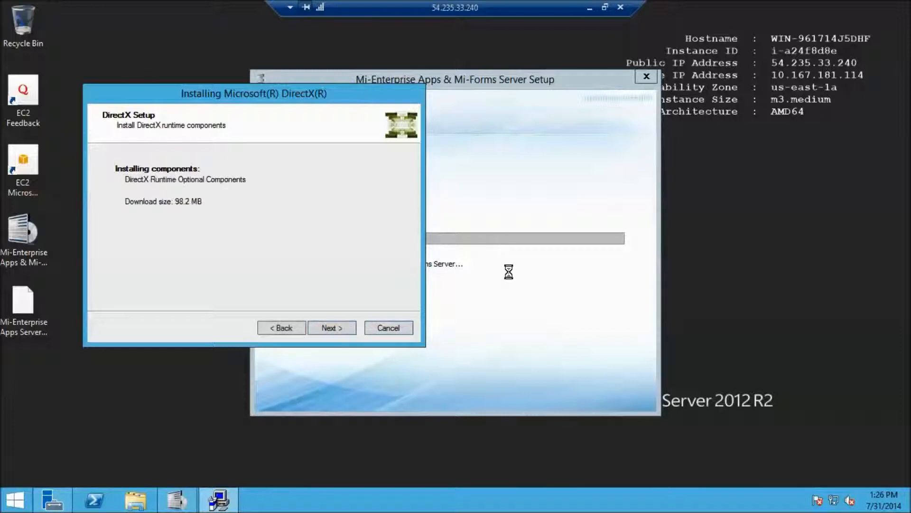
pyautogui.click(331, 327)
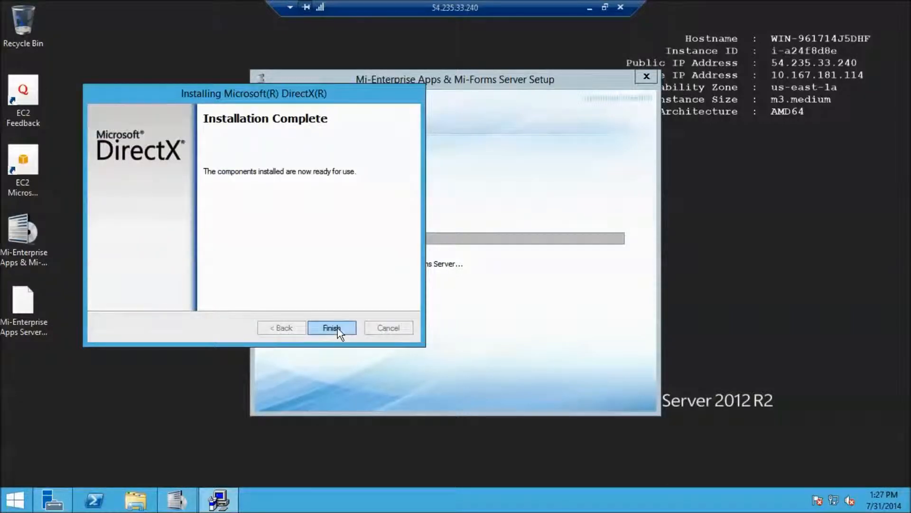
pyautogui.click(331, 328)
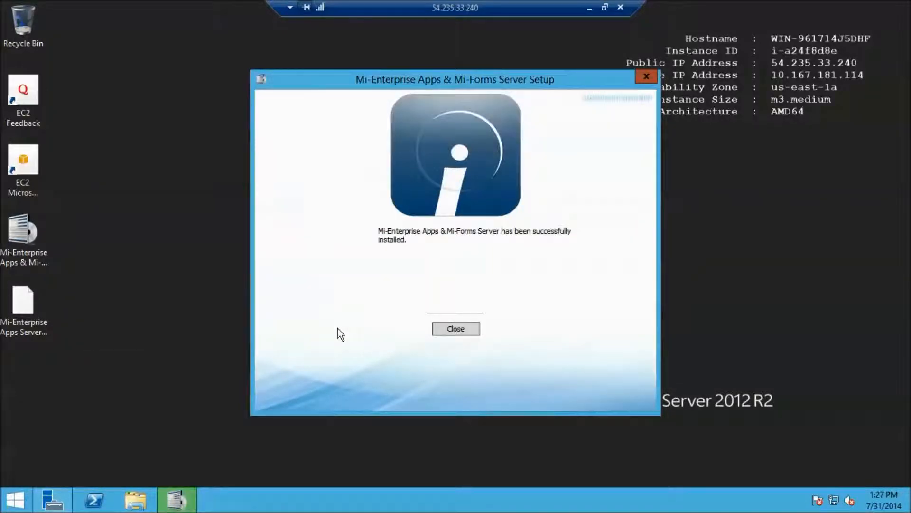
# Close the installer and restart the server with reason 'Application: Installation (Planned)'.
pyautogui.click(457, 330)
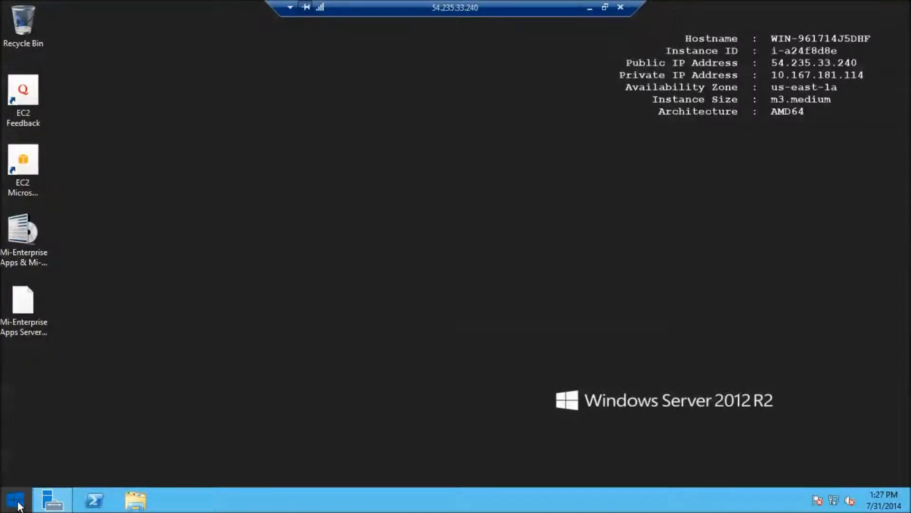
pyautogui.click(15, 500)
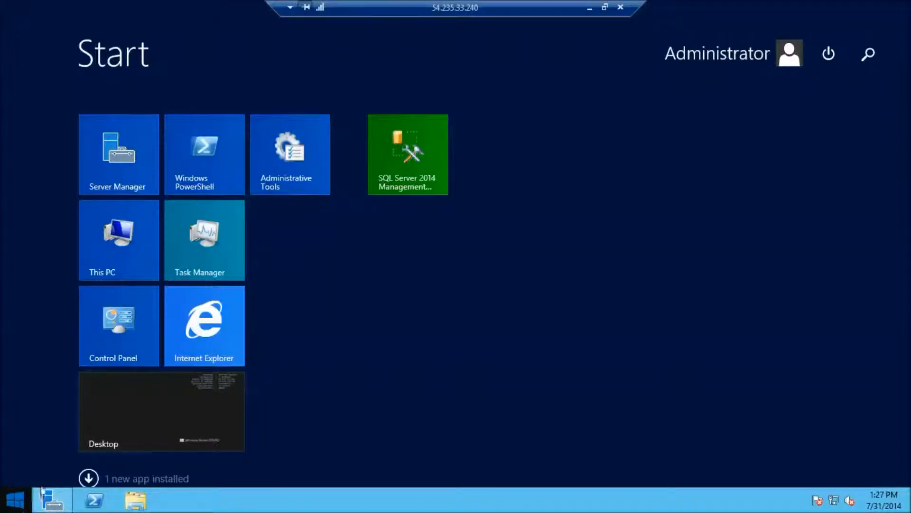
pyautogui.click(828, 54)
pyautogui.click(831, 146)
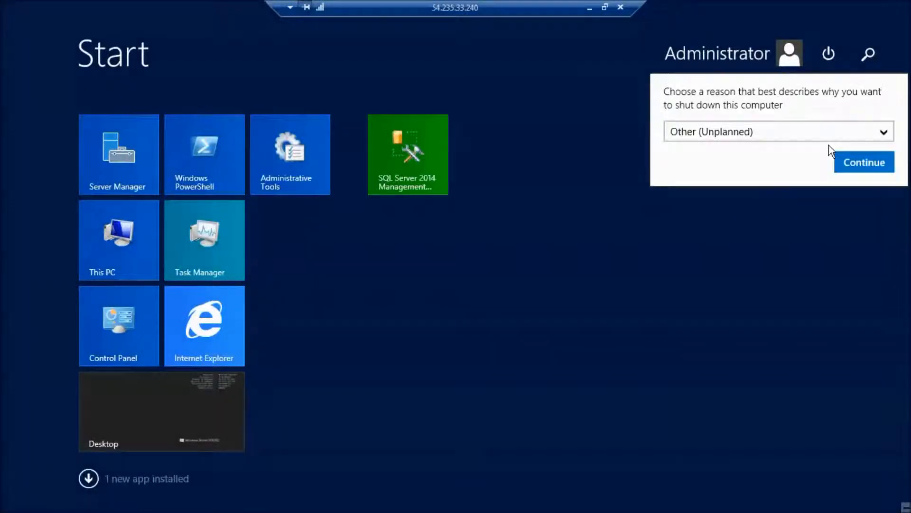
pyautogui.click(870, 137)
pyautogui.moveTo(889, 157); pyautogui.dragTo(889, 271)
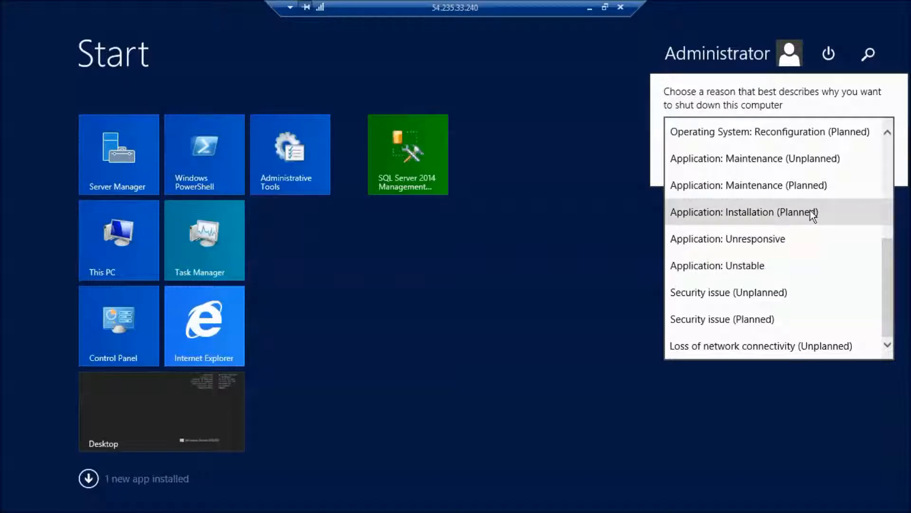
pyautogui.click(812, 212)
pyautogui.click(857, 170)
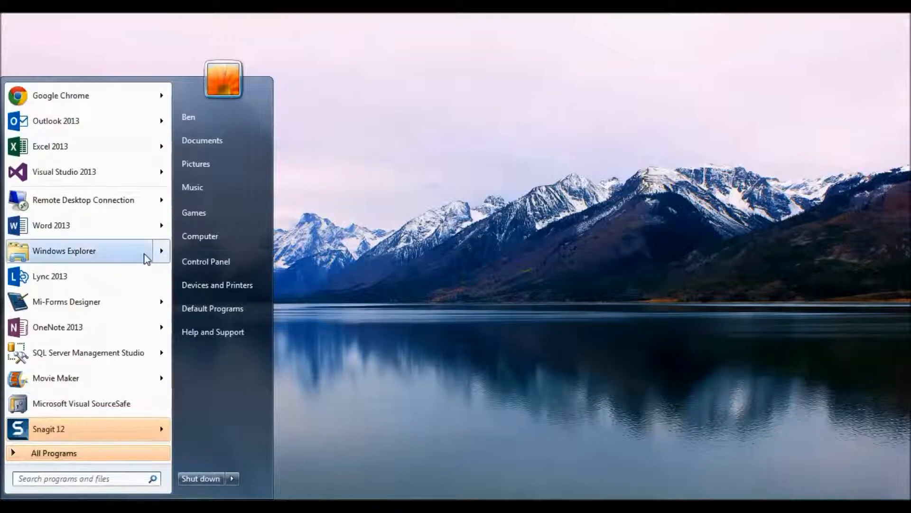
# Reconnect to 54.235.33.240 from the jump list and launch Internet Explorer on the server.
pyautogui.moveTo(123, 209)
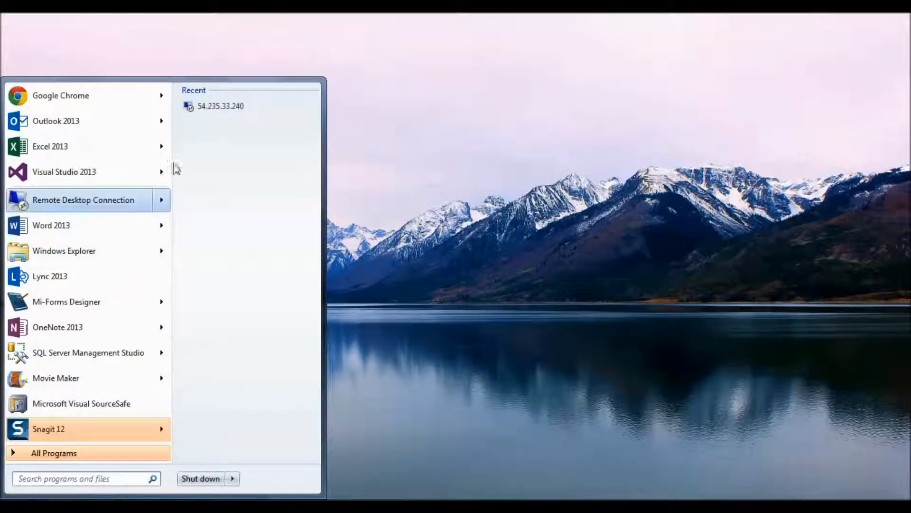
pyautogui.click(225, 106)
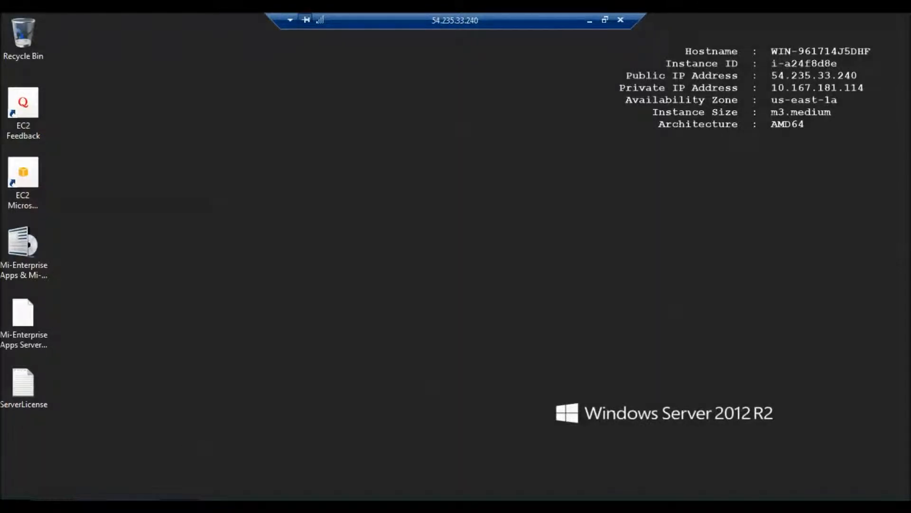
pyautogui.press('super')
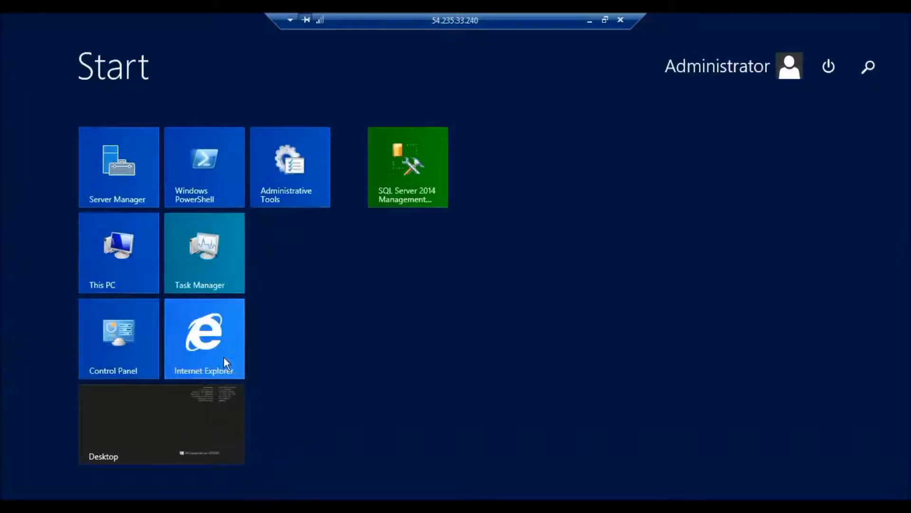
pyautogui.press('super')
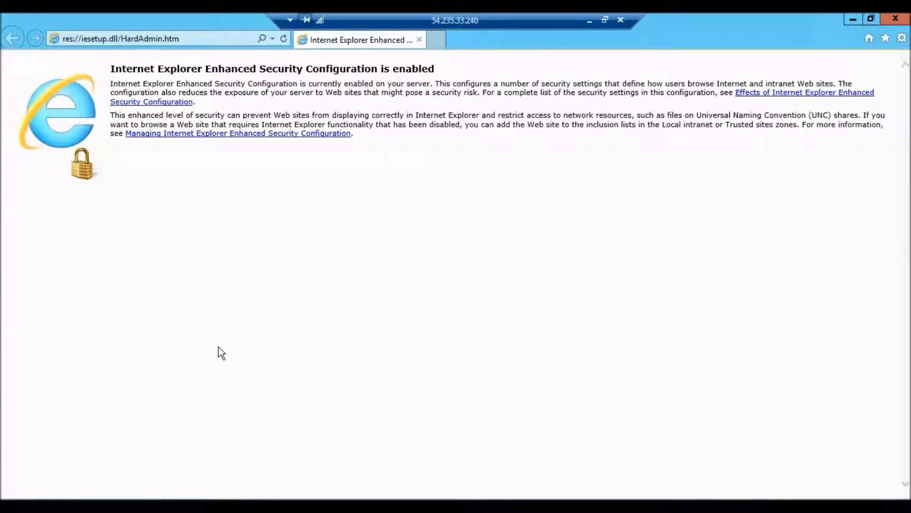
pyautogui.click(197, 41)
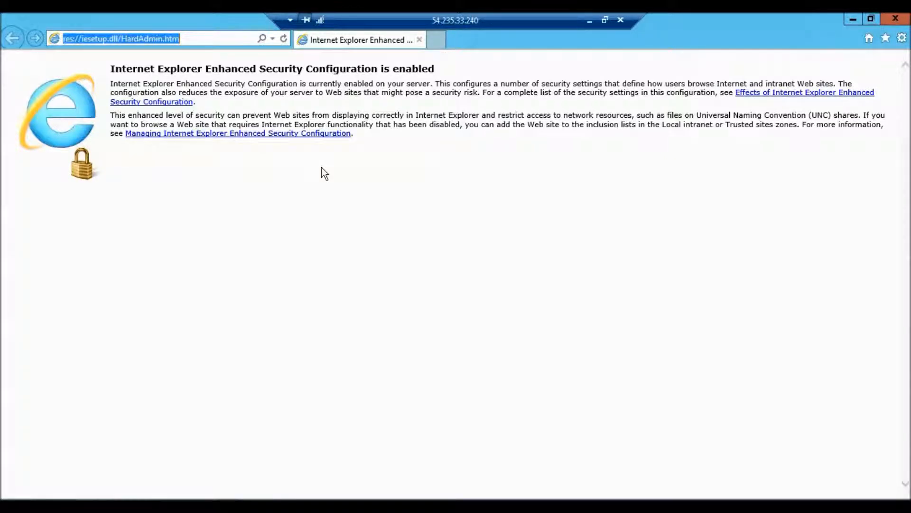
pyautogui.write('http://')
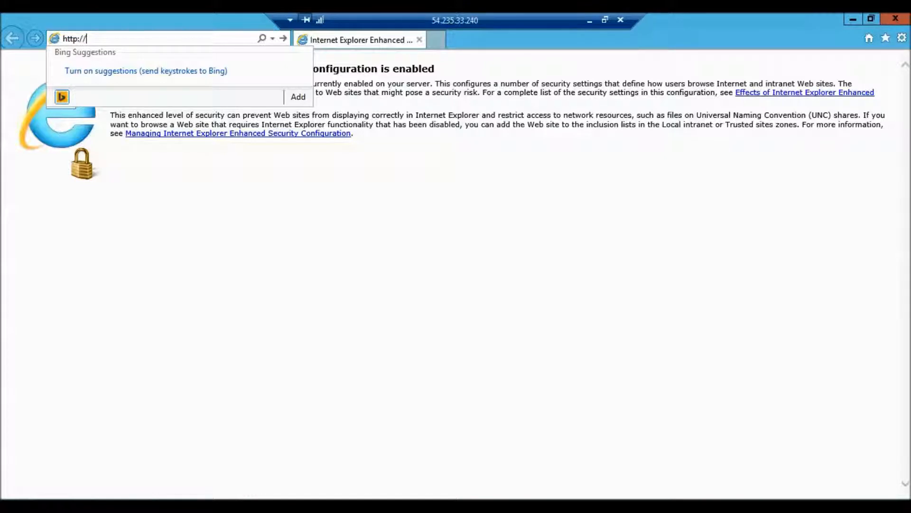
pyautogui.write('10.167.181.1')
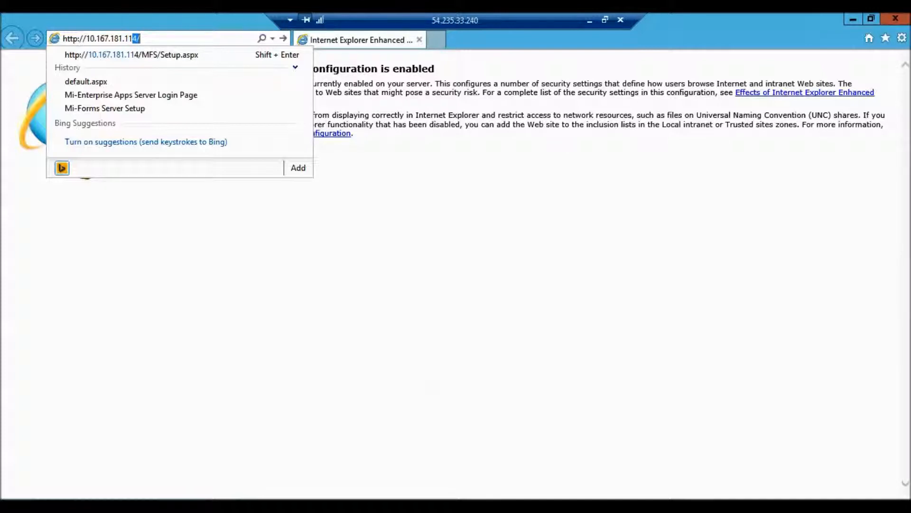
pyautogui.write('14/MFS/SEtup.aspx')
pyautogui.press('Return')
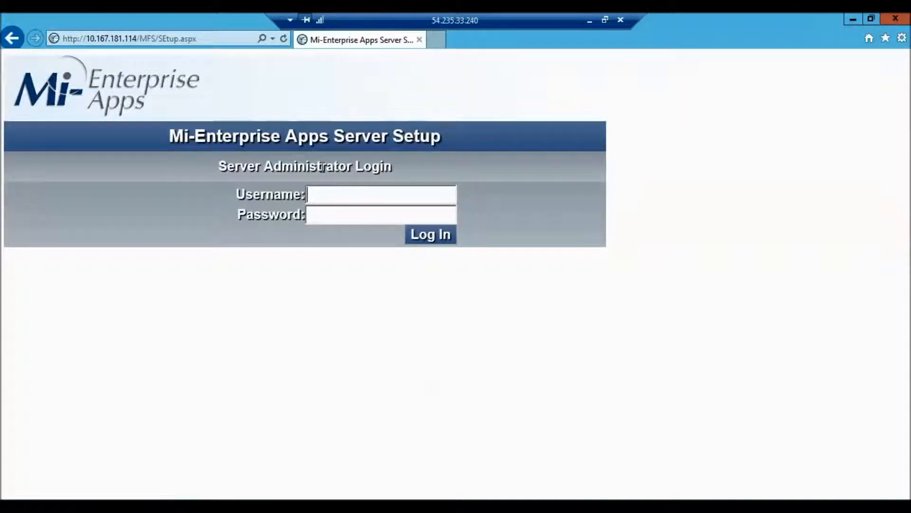
# Sign in to Server Setup as Administrator with the administrator password.
pyautogui.write('Administrator')
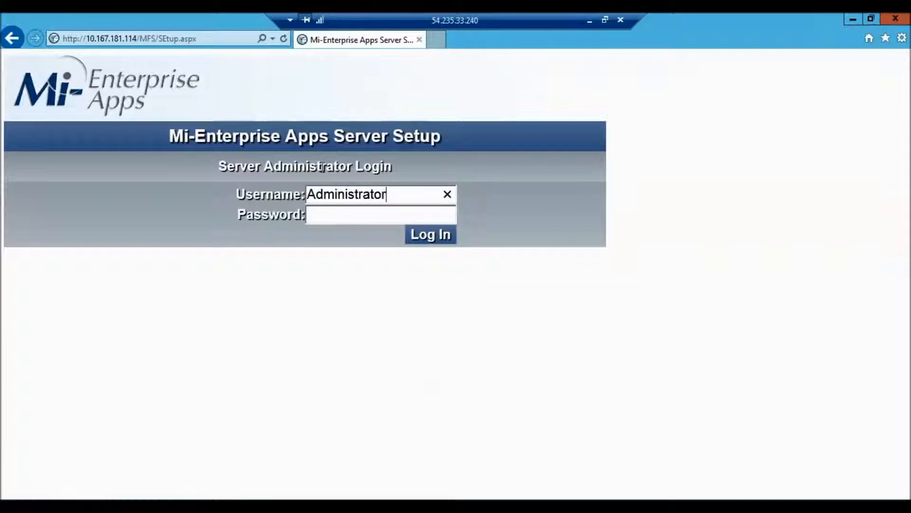
pyautogui.press('Tab')
pyautogui.write('*******')
pyautogui.press('Return')
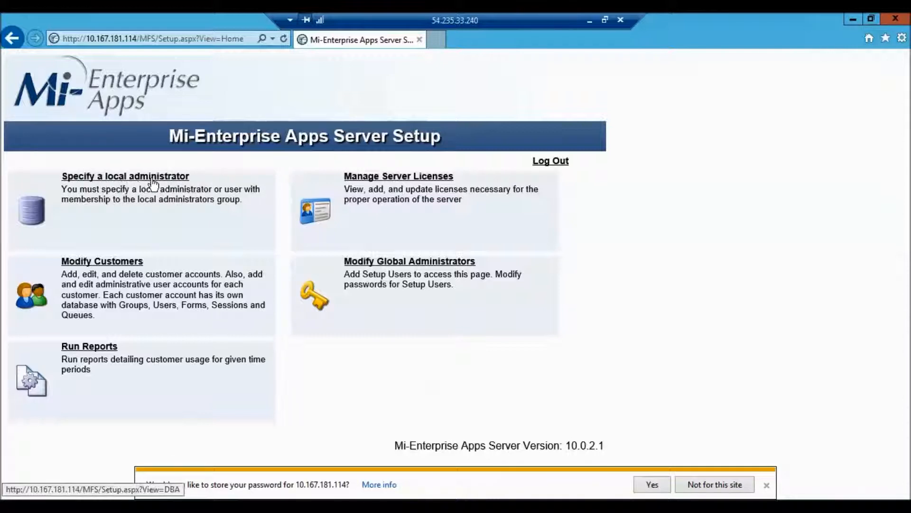
# Set the local administrator to Administrator with a matching verified password, test the credentials, and save.
pyautogui.click(151, 179)
pyautogui.moveTo(174, 190); pyautogui.dragTo(84, 200)
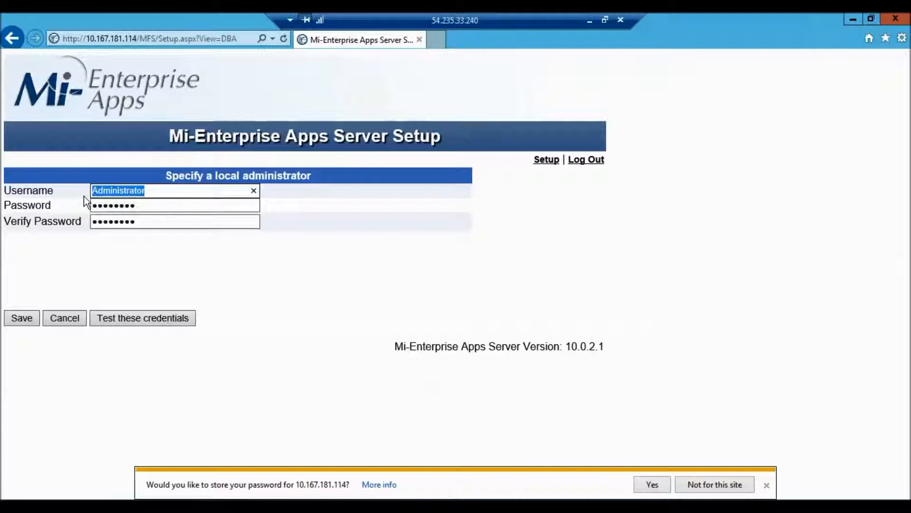
pyautogui.write('Admini')
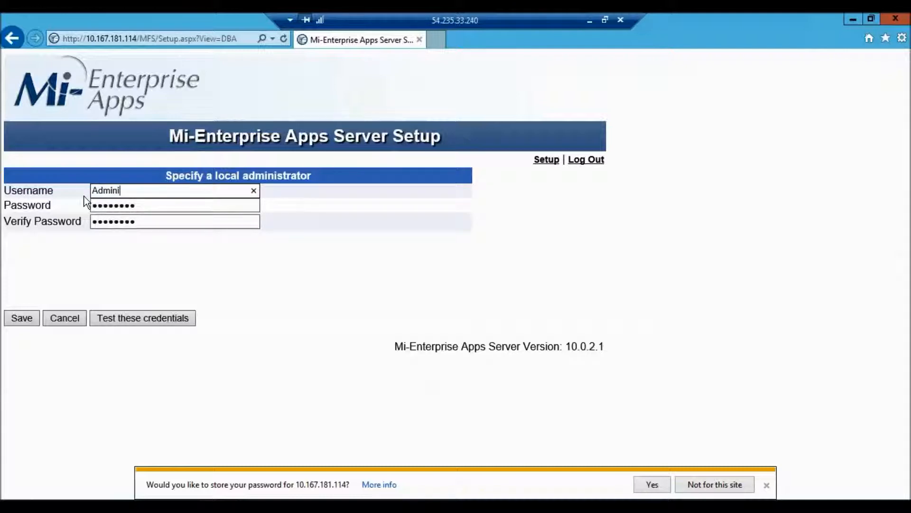
pyautogui.write('strato')
pyautogui.press('Tab')
pyautogui.write('••••••••••••')
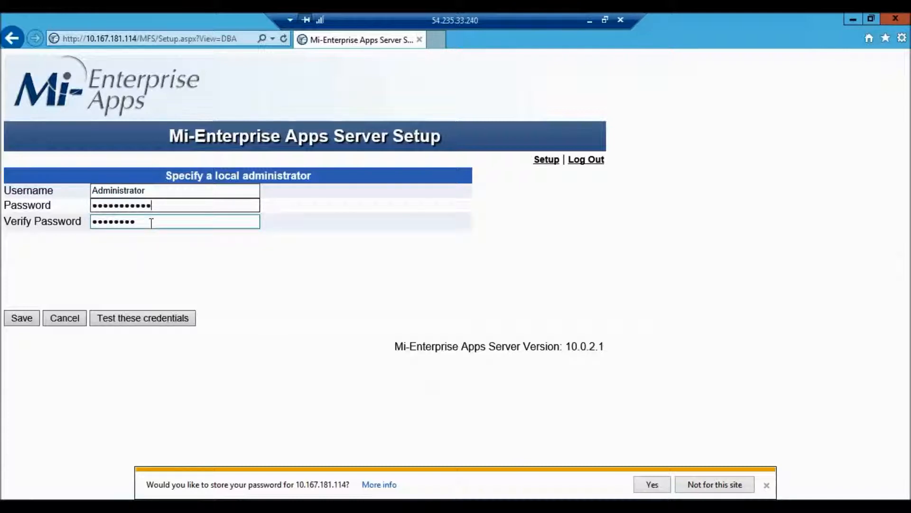
pyautogui.press('Tab')
pyautogui.write('••••••••••••')
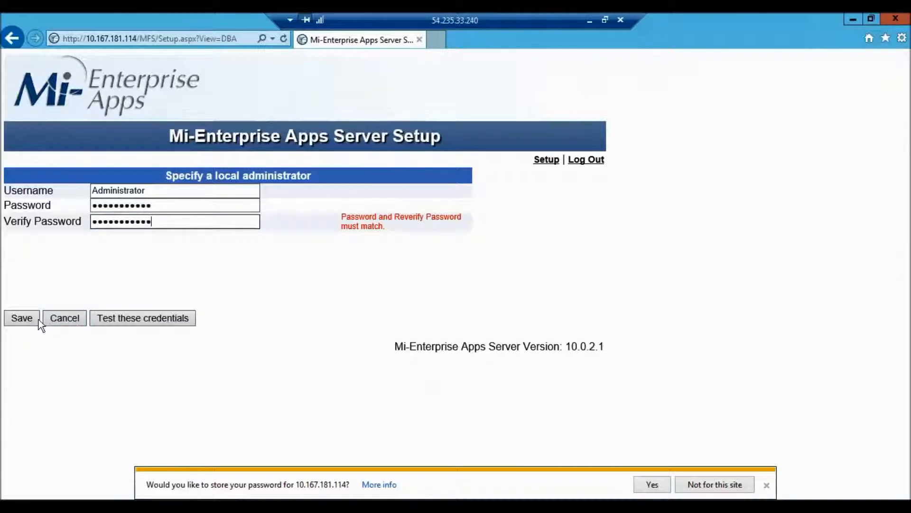
pyautogui.click(116, 317)
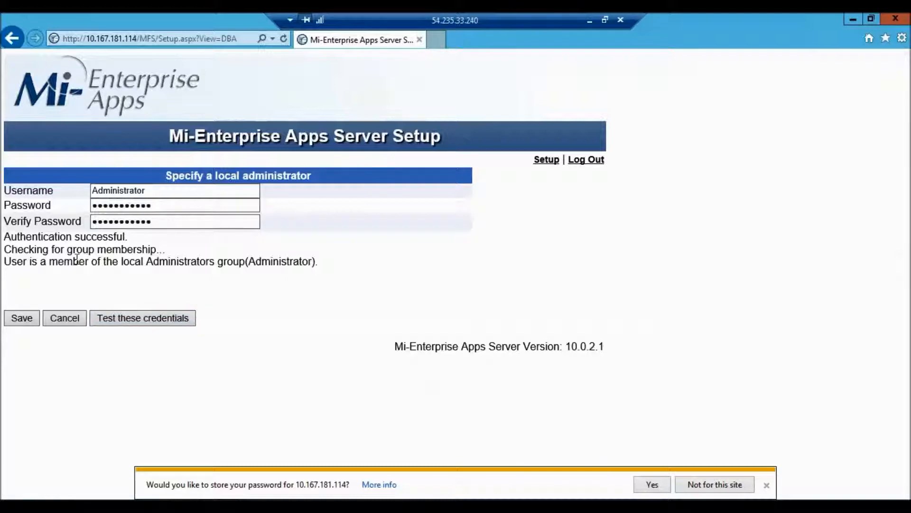
pyautogui.click(30, 320)
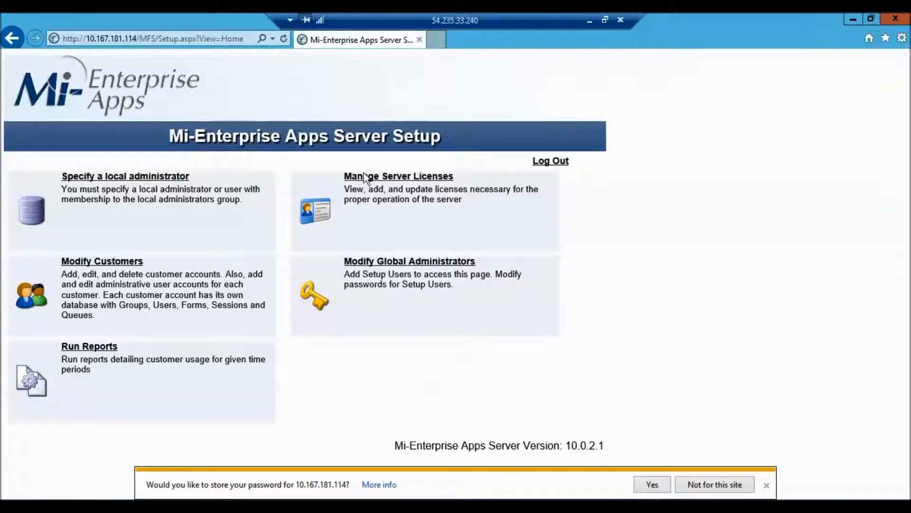
# Upload ServerLicense.xml from the Desktop as the server licence, then return to setup home.
pyautogui.click(426, 177)
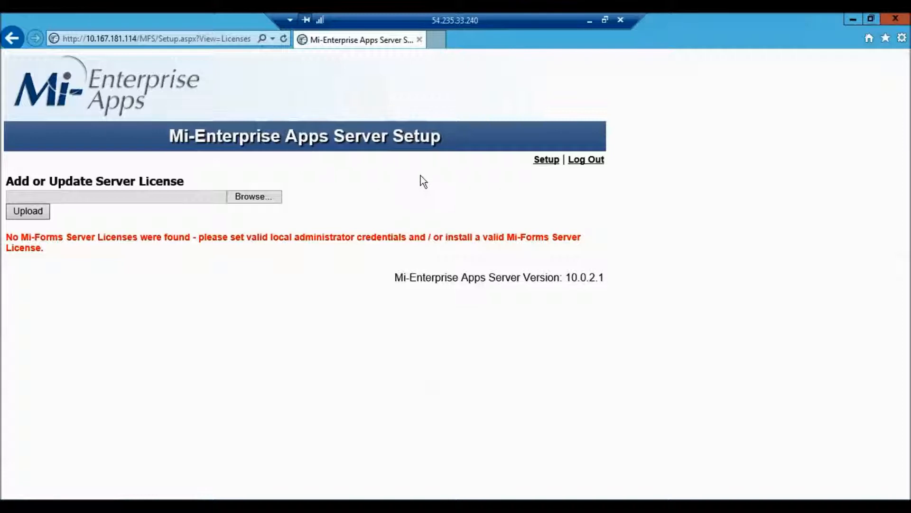
pyautogui.click(260, 203)
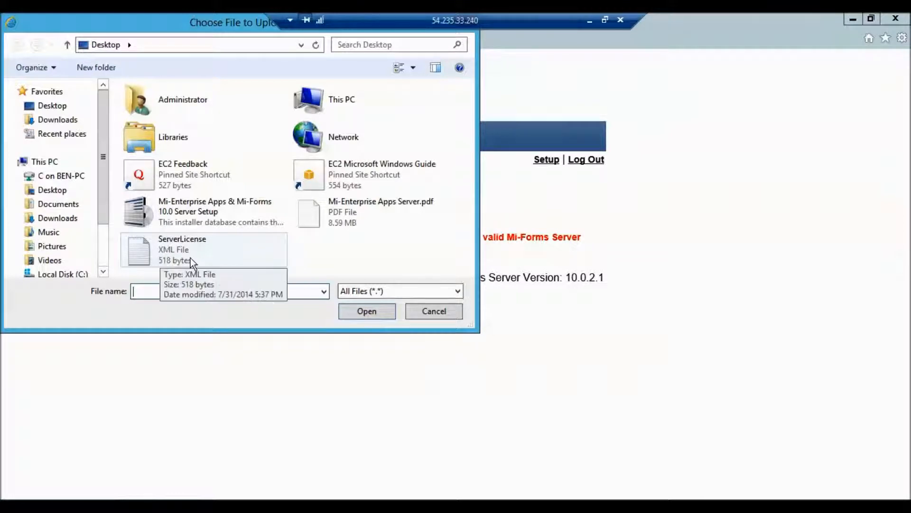
pyautogui.click(178, 246)
pyautogui.click(357, 311)
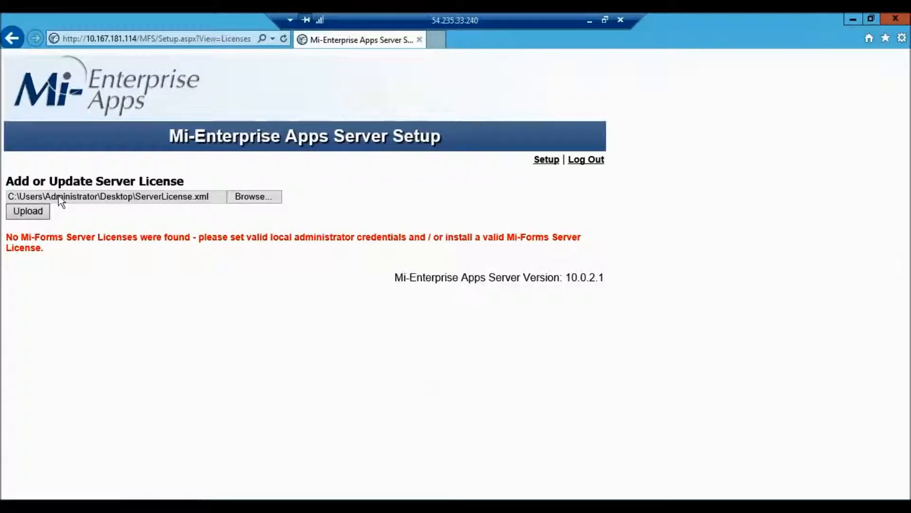
pyautogui.click(37, 211)
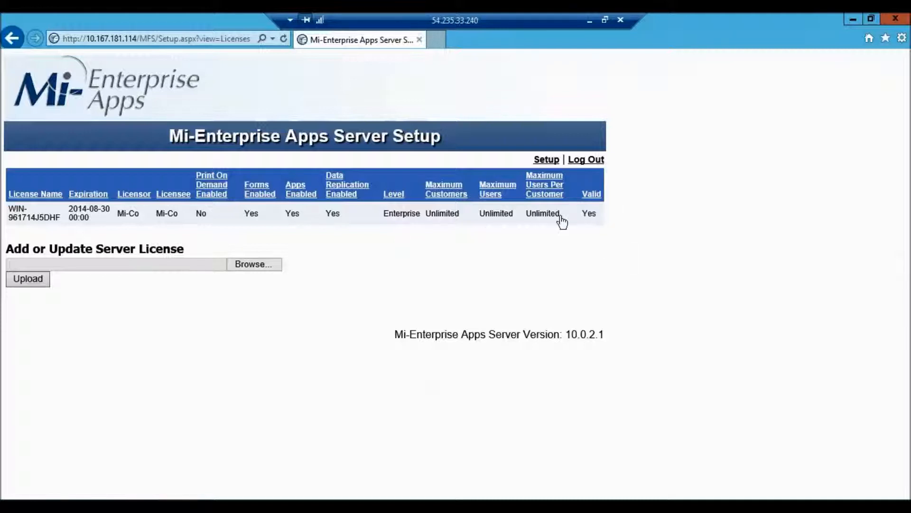
pyautogui.click(12, 38)
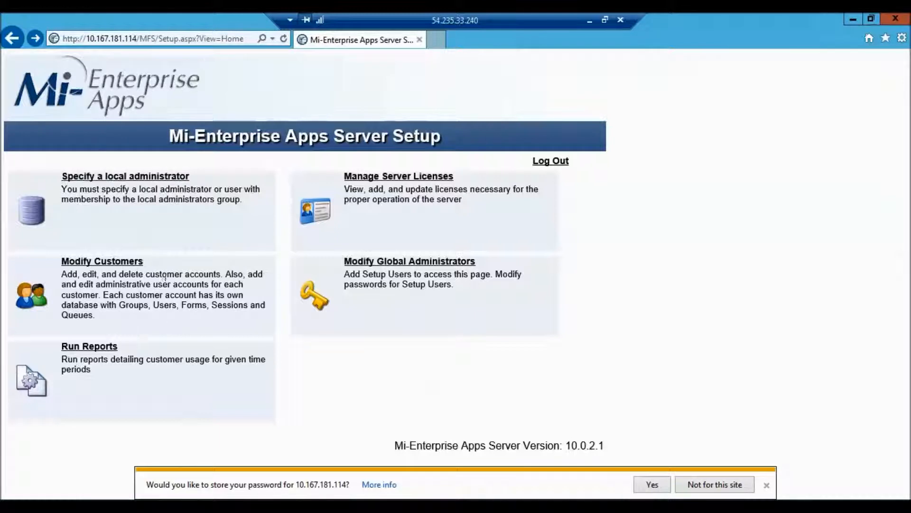
# Start a new customer, replacing the placeholder customer name and entering the contact's full name.
pyautogui.click(125, 263)
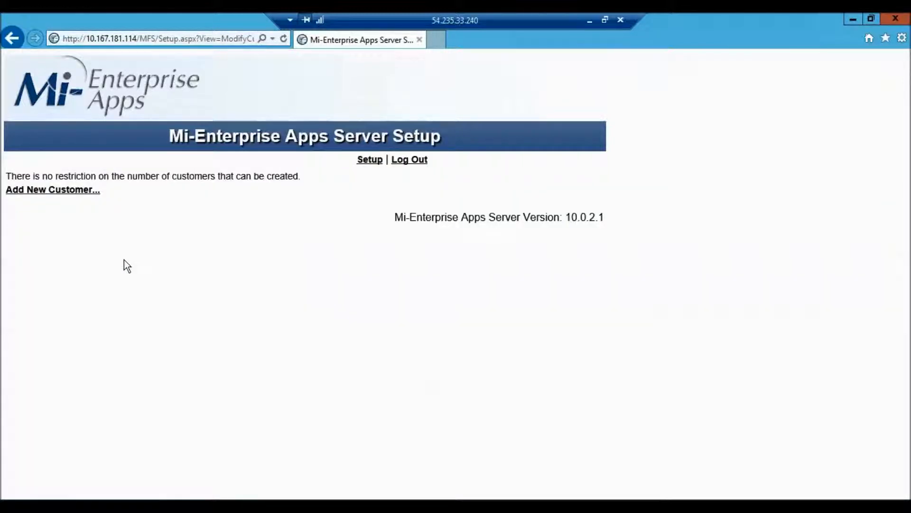
pyautogui.click(70, 190)
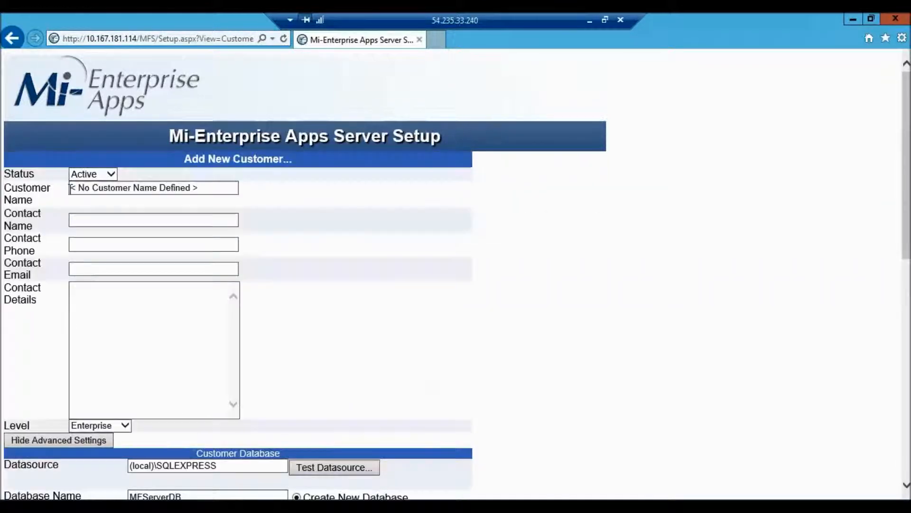
pyautogui.doubleClick(125, 188)
pyautogui.moveTo(209, 190); pyautogui.dragTo(62, 197)
pyautogui.write('Ben')
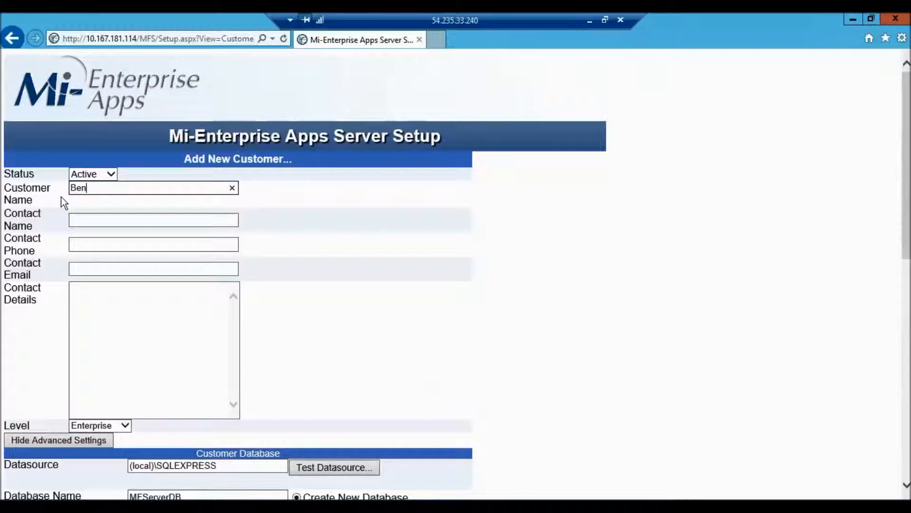
pyautogui.press('Tab')
pyautogui.press('Tab')
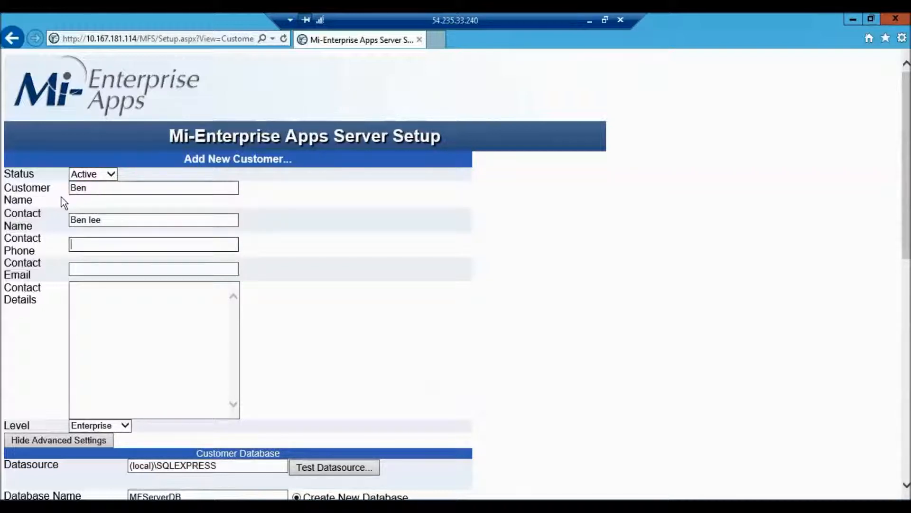
# Capitalise the contact's surname and fill in the contact's e-mail address.
pyautogui.click(89, 219)
pyautogui.press('Delete')
pyautogui.write('L')
pyautogui.press('Tab')
pyautogui.press('Tab')
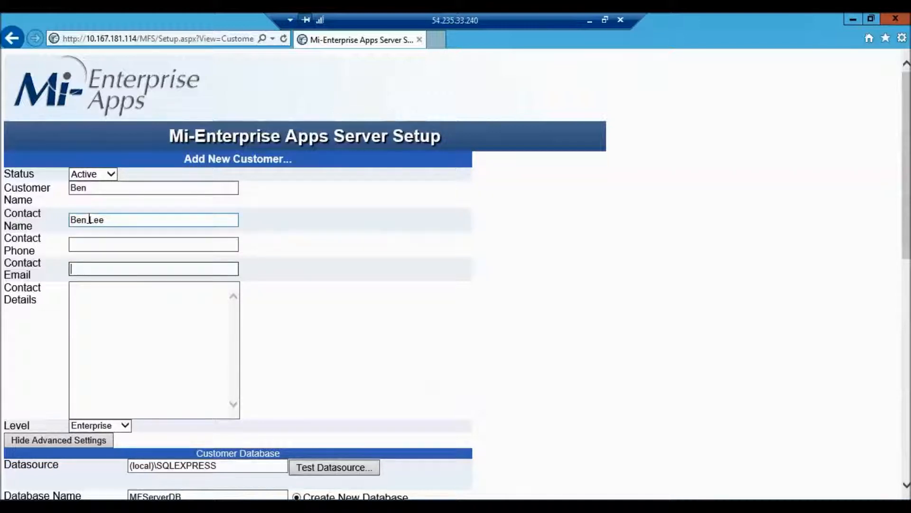
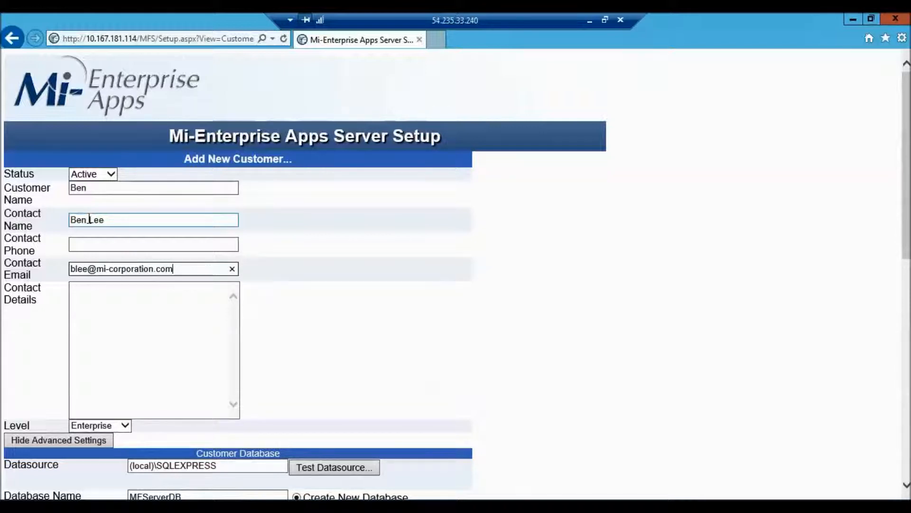
pyautogui.middleClick(321, 339)
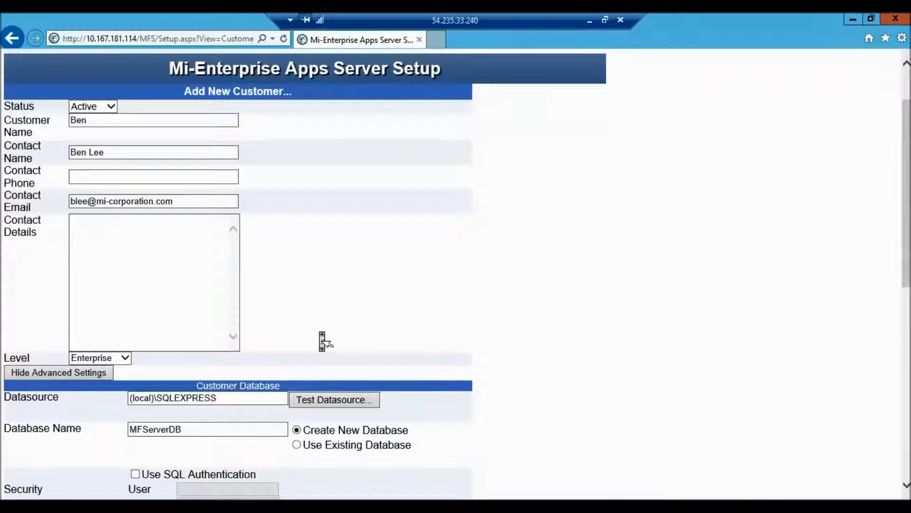
# Set the datasource to (local), test it, and add the customer with the MFServerDB database.
pyautogui.scroll(-1, 323, 341)
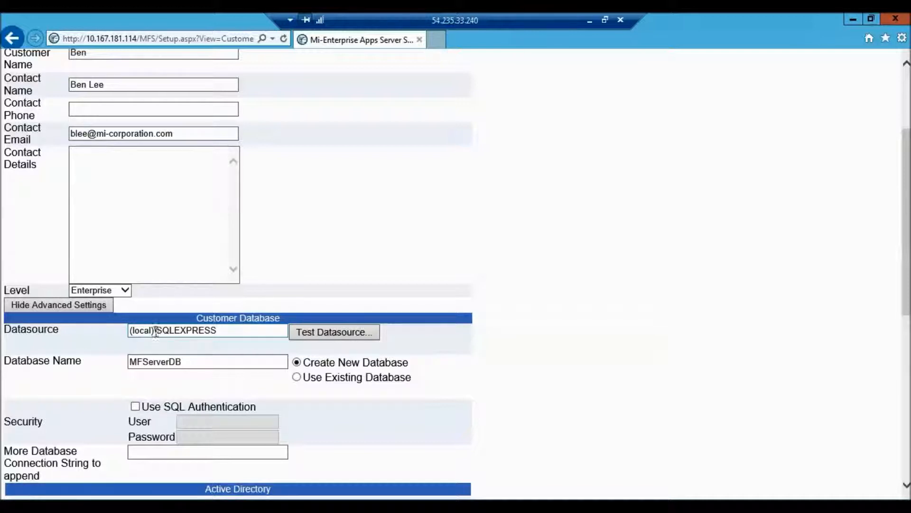
pyautogui.moveTo(156, 330); pyautogui.dragTo(235, 333)
pyautogui.press('BackSpace')
pyautogui.click(313, 333)
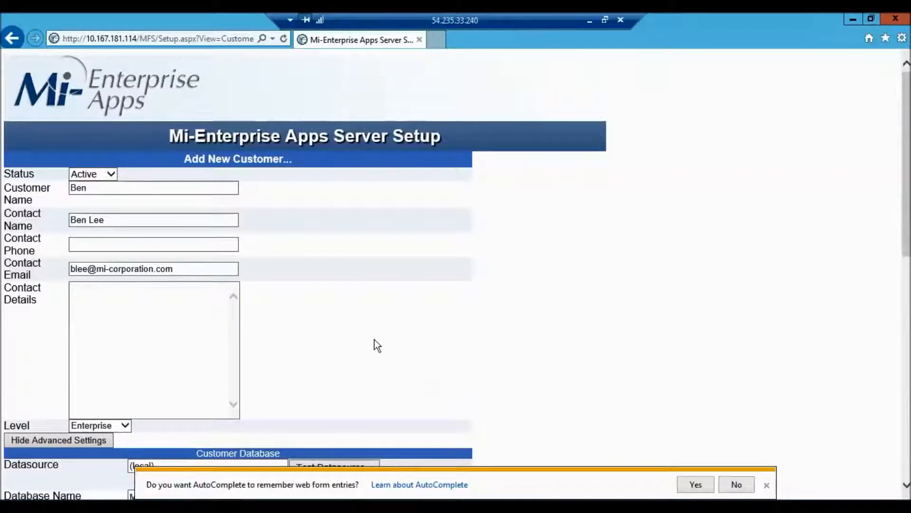
pyautogui.scroll(-3, 375, 340)
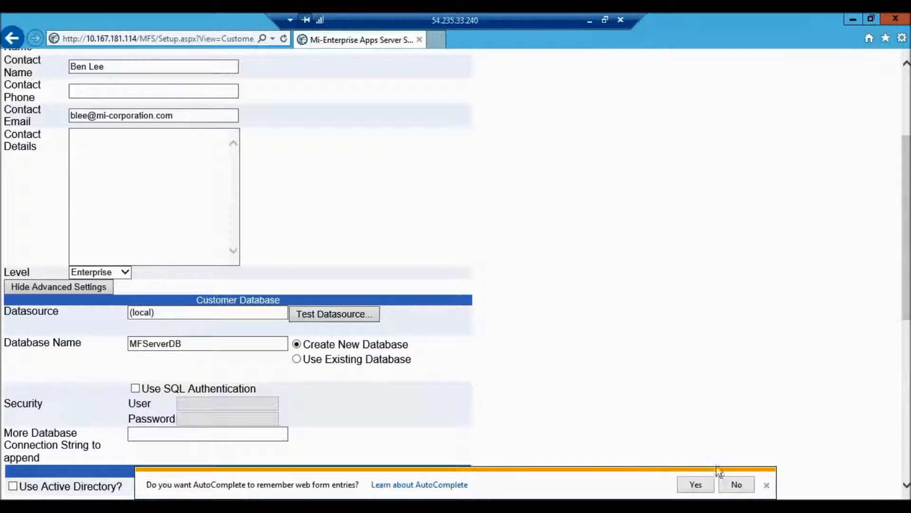
pyautogui.click(737, 484)
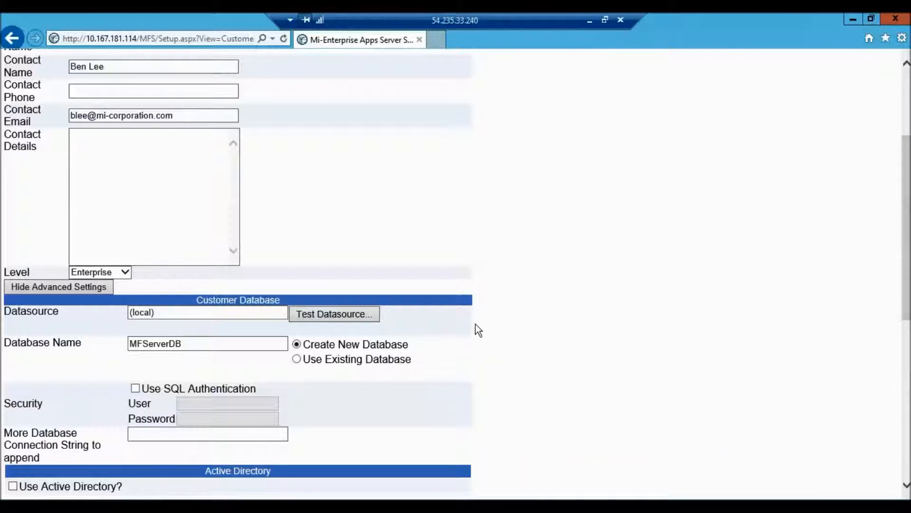
pyautogui.scroll(-2, 368, 302)
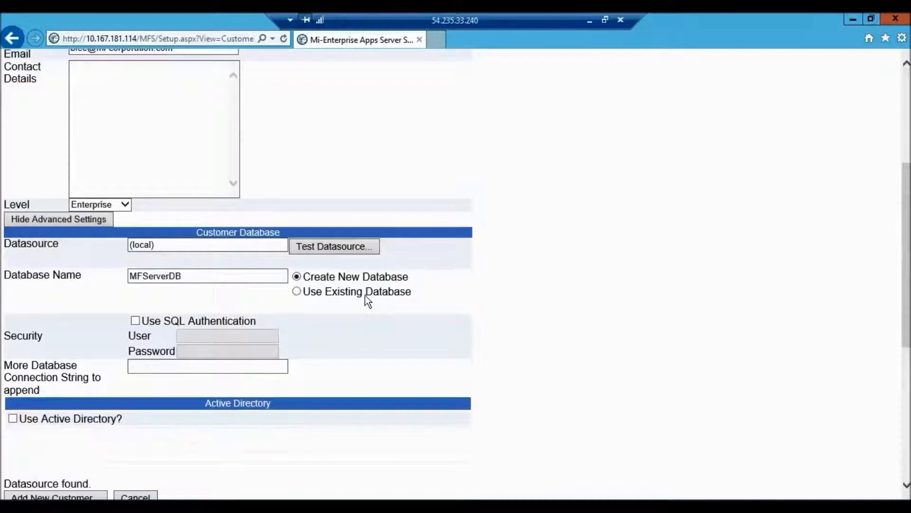
pyautogui.click(140, 276)
pyautogui.scroll(-2, 52, 378)
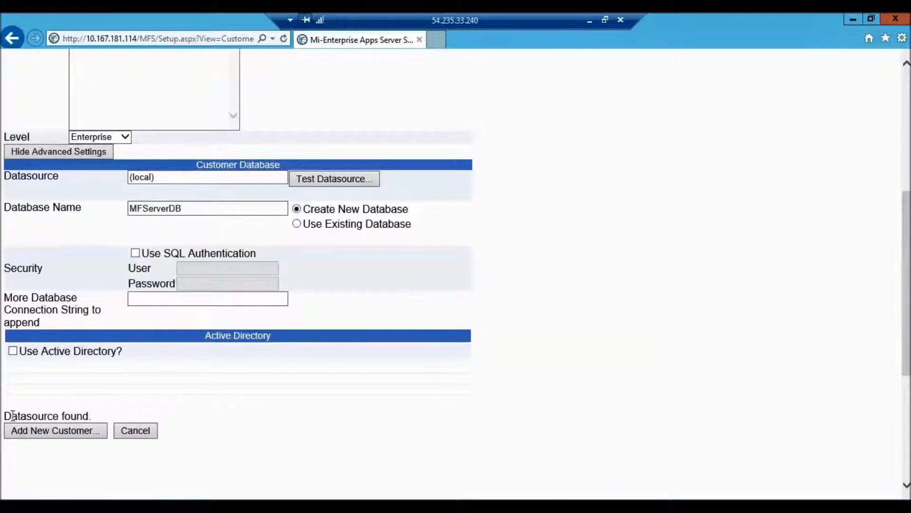
pyautogui.click(55, 433)
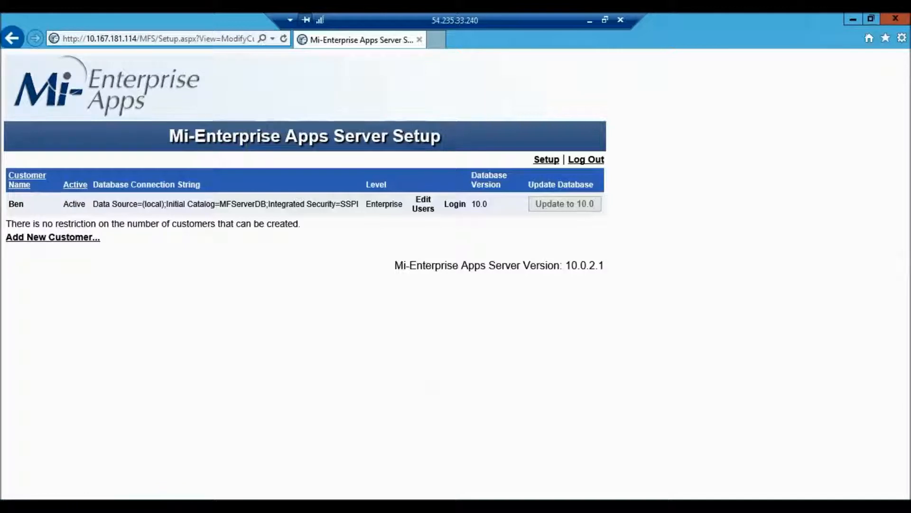
# Log out of Server Setup and load the customer login page at 10.167.181.114/MFS.
pyautogui.click(546, 160)
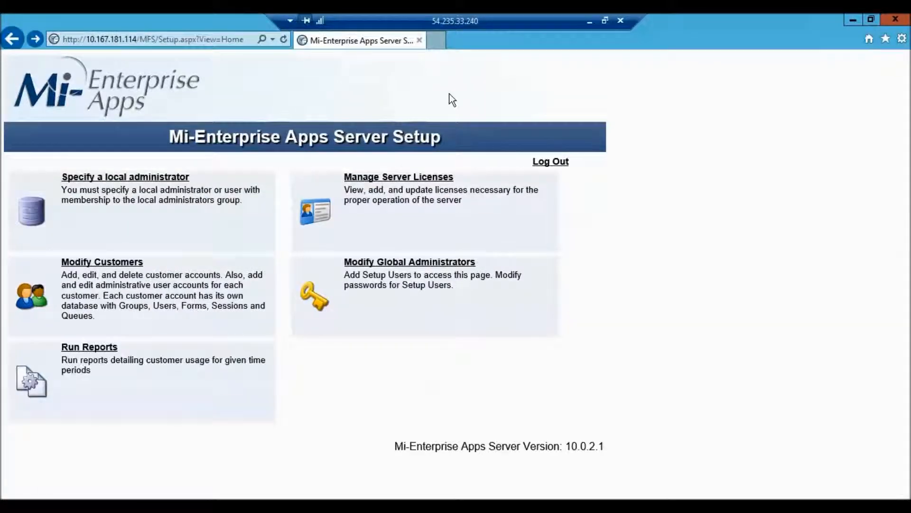
pyautogui.click(556, 161)
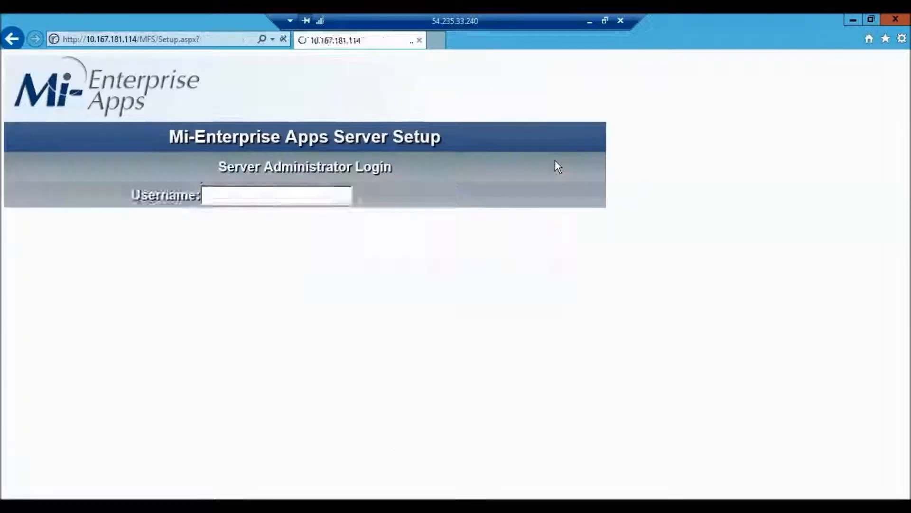
pyautogui.click(218, 39)
pyautogui.moveTo(159, 39); pyautogui.dragTo(232, 66)
pyautogui.press('BackSpace')
pyautogui.press('BackSpace')
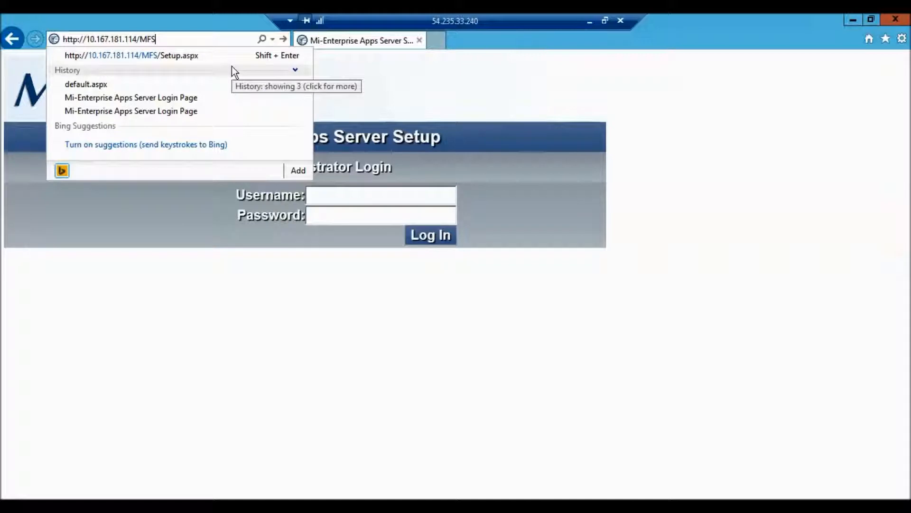
pyautogui.press('Return')
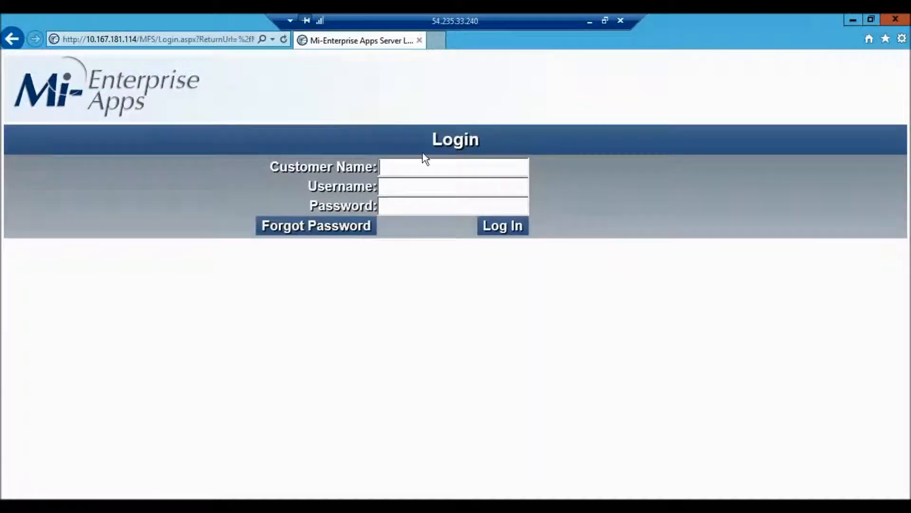
# Log in with the new customer name, username Administrator and its password.
pyautogui.write('Ben')
pyautogui.press('Tab')
pyautogui.write('Administ')
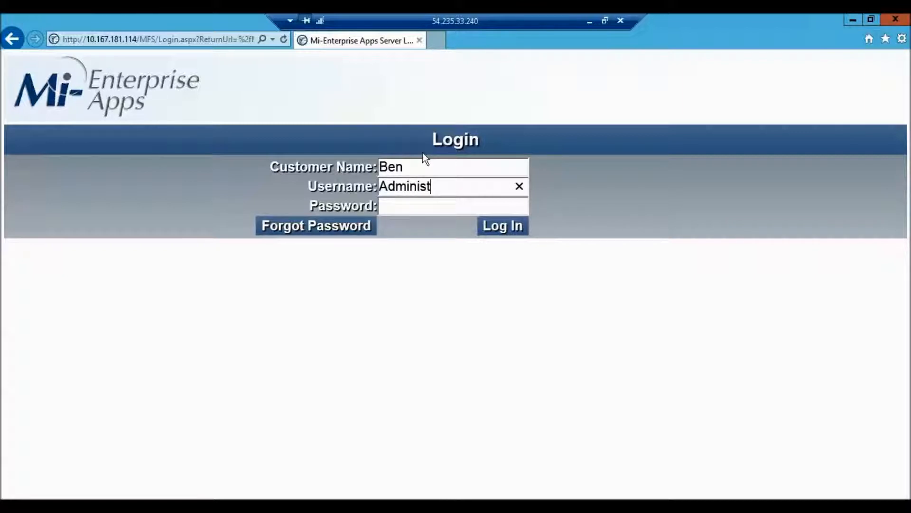
pyautogui.write('rator')
pyautogui.press('Tab')
pyautogui.write('•••••••')
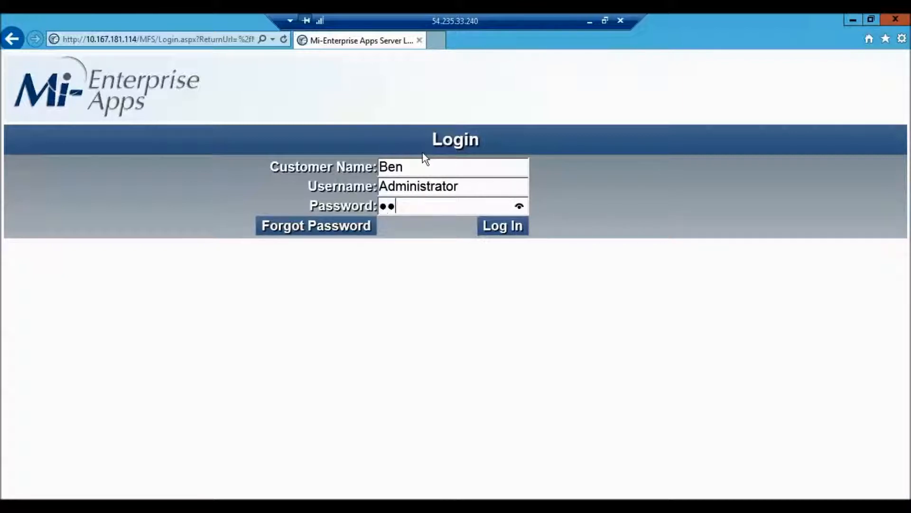
pyautogui.press('Return')
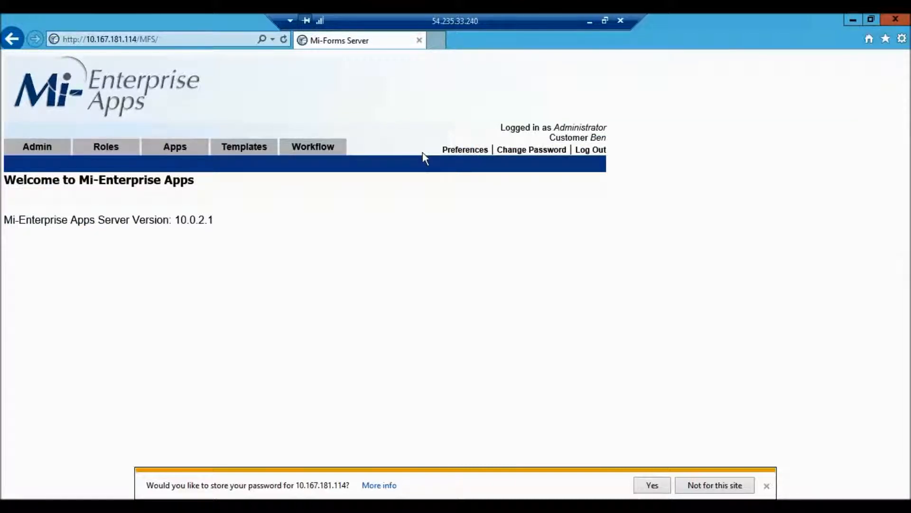
pyautogui.moveTo(37, 146)
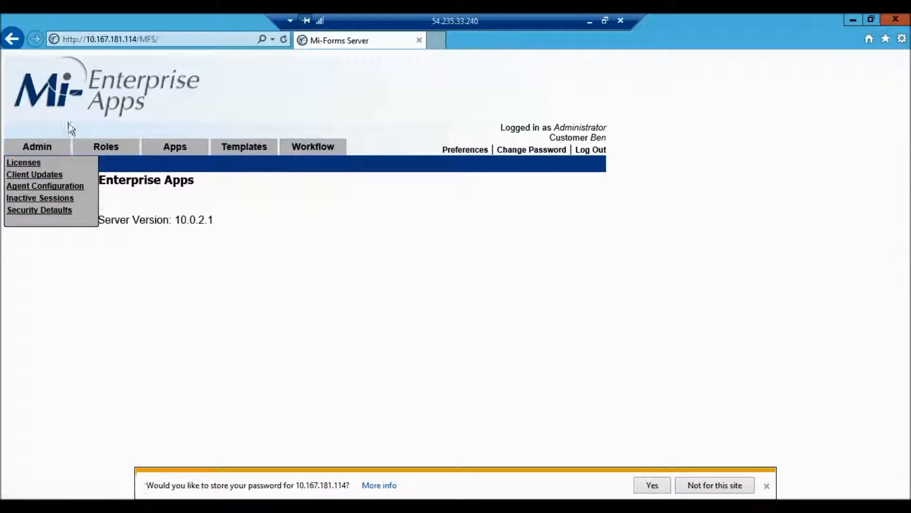